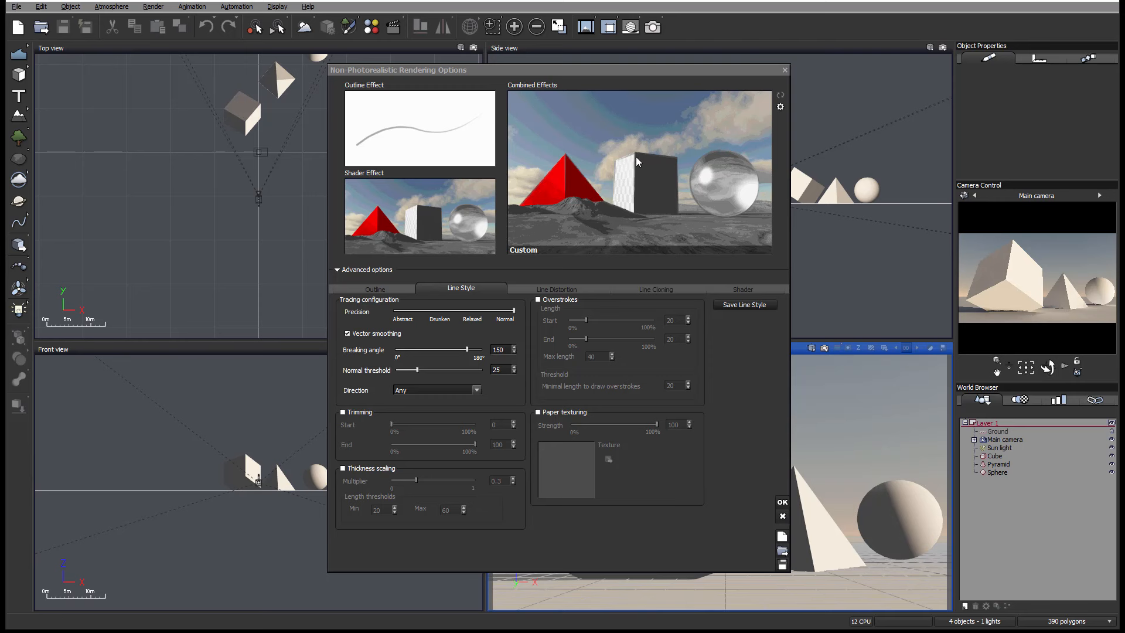
Disable the outline's active modifiers: color Along Stroke, thickness Along Stroke and Noise, opacity Along Stroke and Depth, and the Start and End caps
left_click(395, 290)
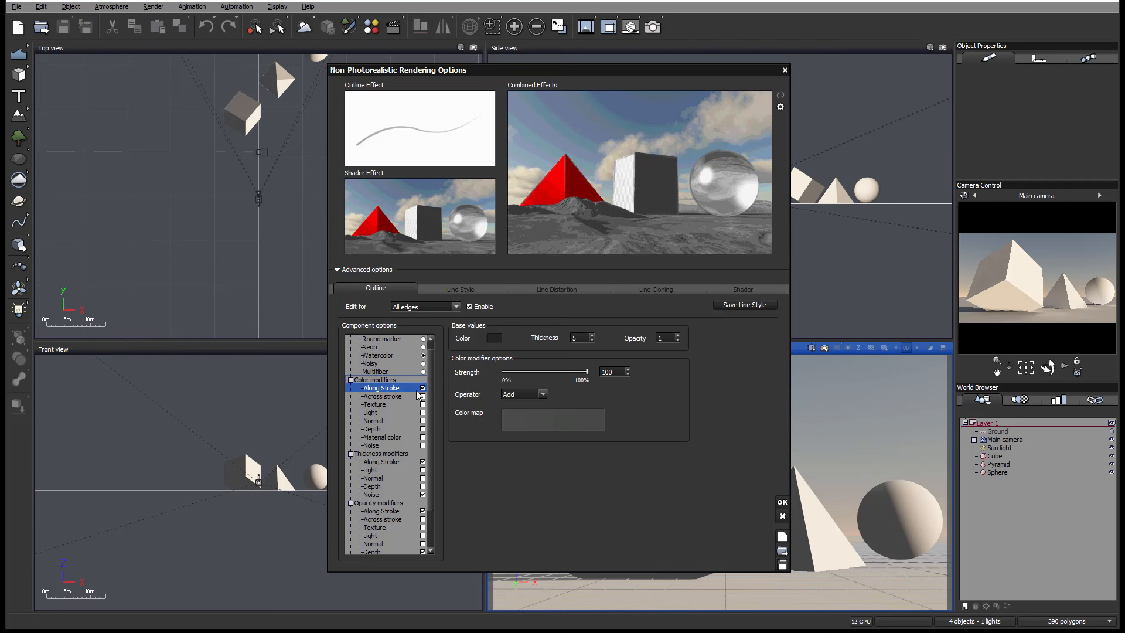
scroll(434, 384, "up", 1)
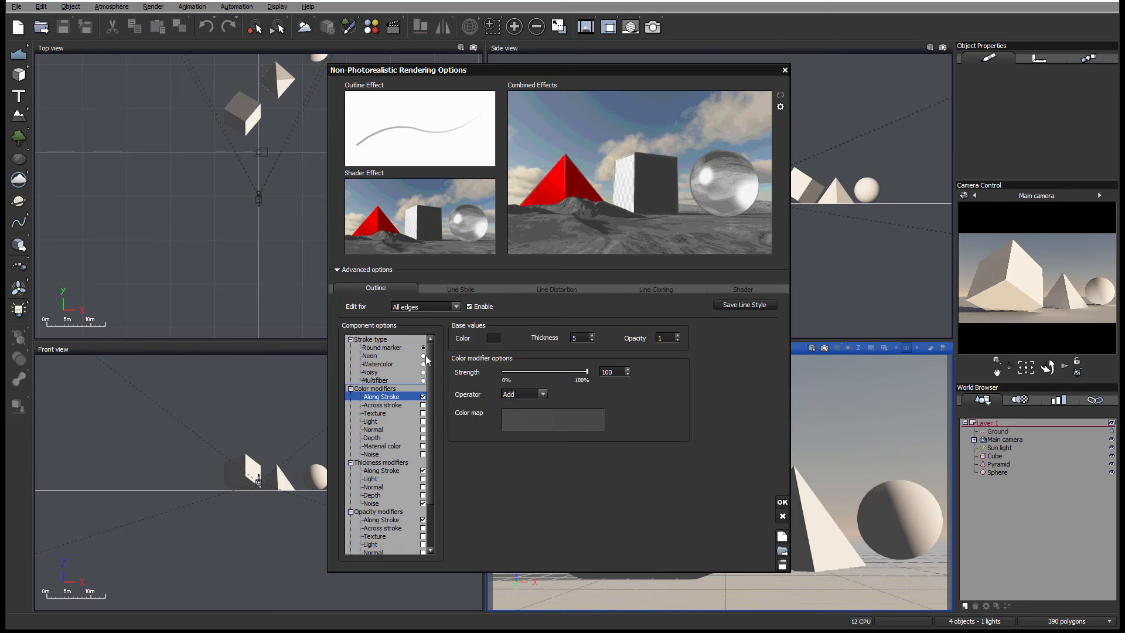
left_click(423, 397)
left_click(423, 471)
left_click(423, 504)
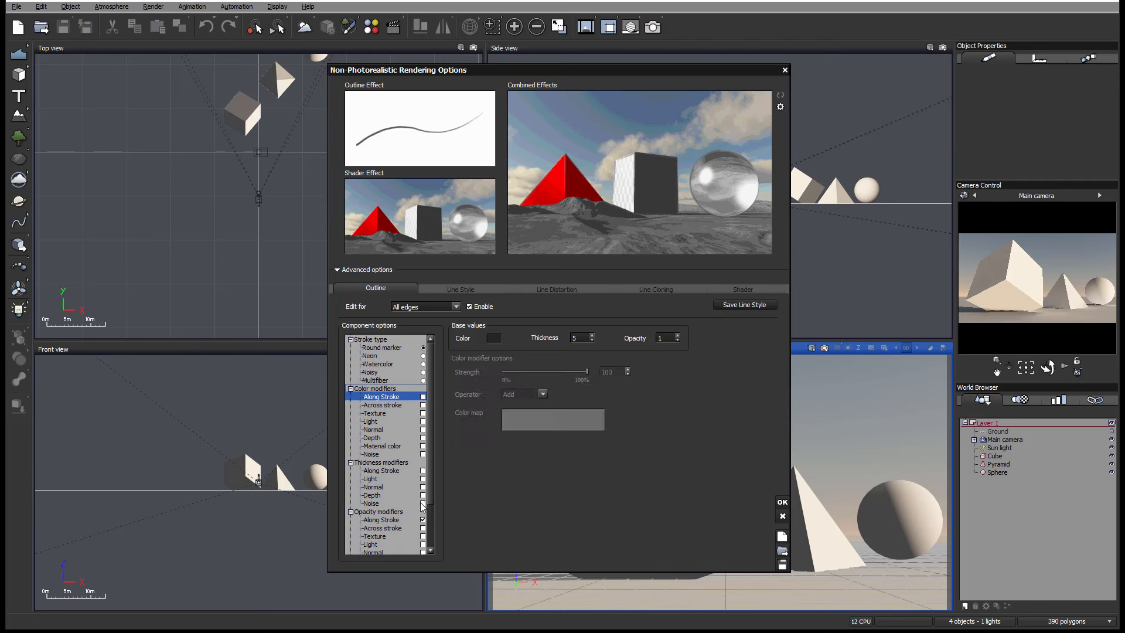
left_click(423, 520)
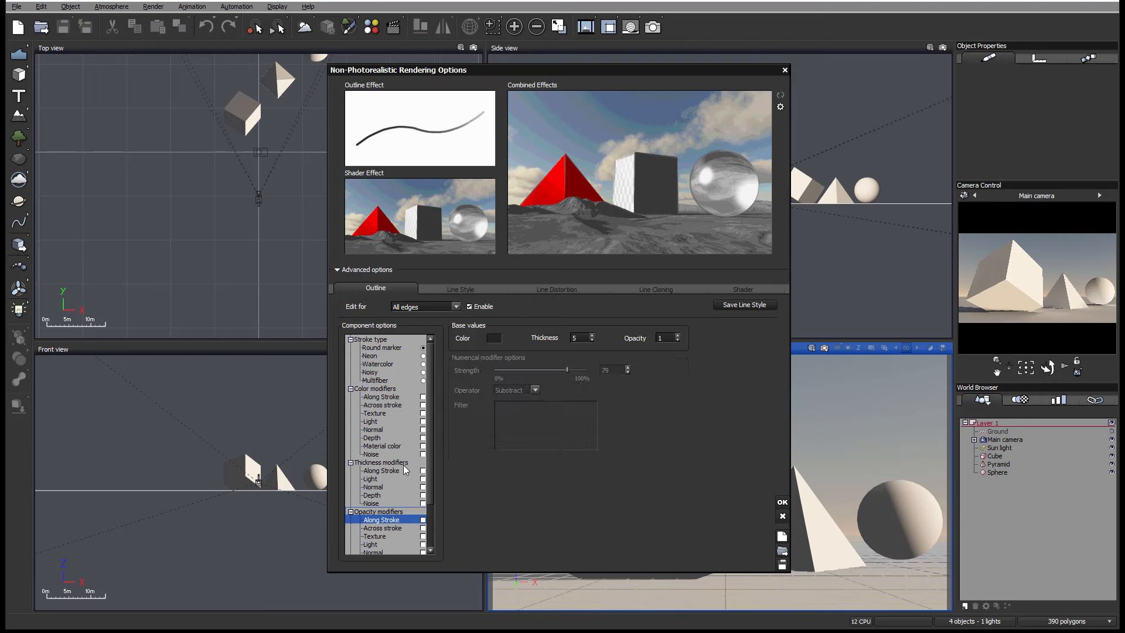
scroll(404, 469, "down", 2)
left_click(423, 509)
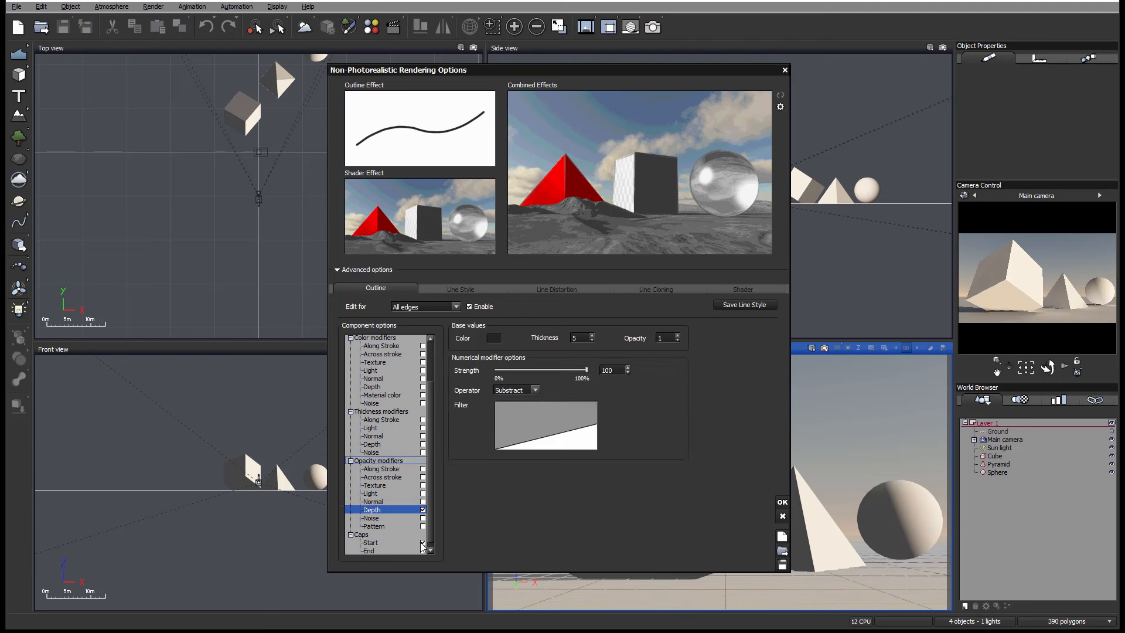
left_click(423, 510)
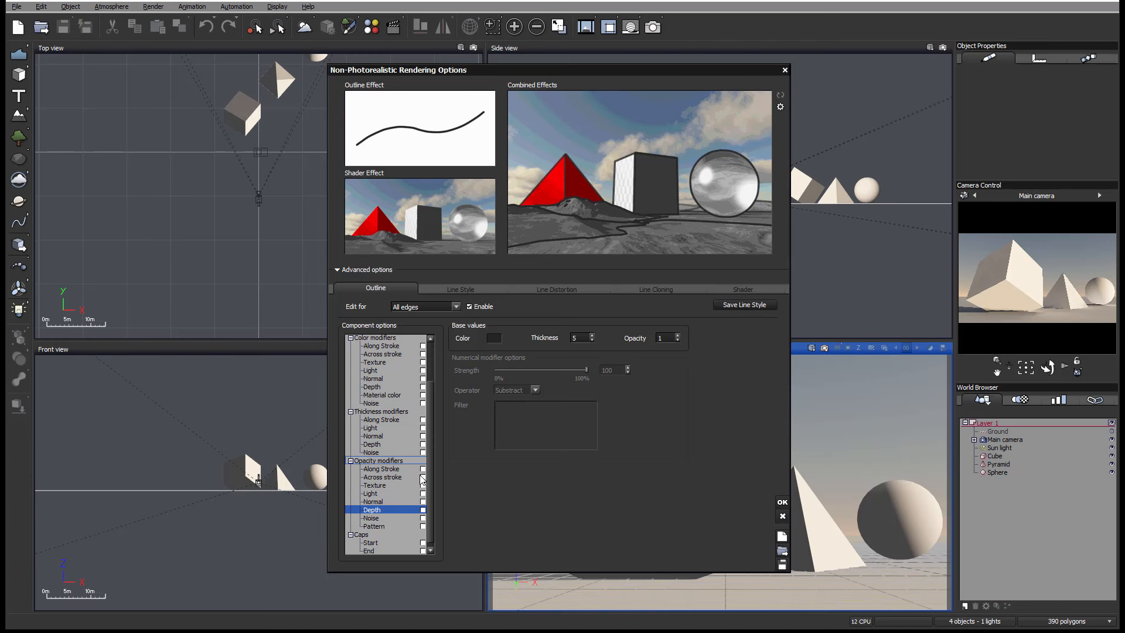
scroll(404, 481, "up", 3)
Try the line style's tracing precision around Relaxed, Drunken and Abstract, ending slightly above Relaxed
left_click(472, 292)
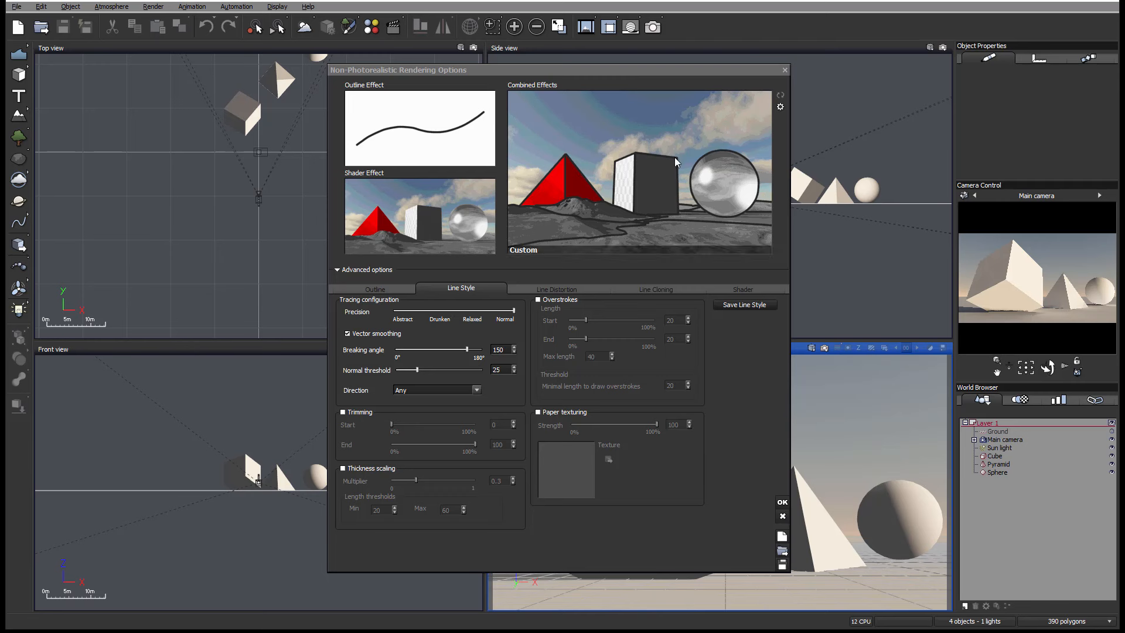
left_click_drag(514, 311, 478, 315)
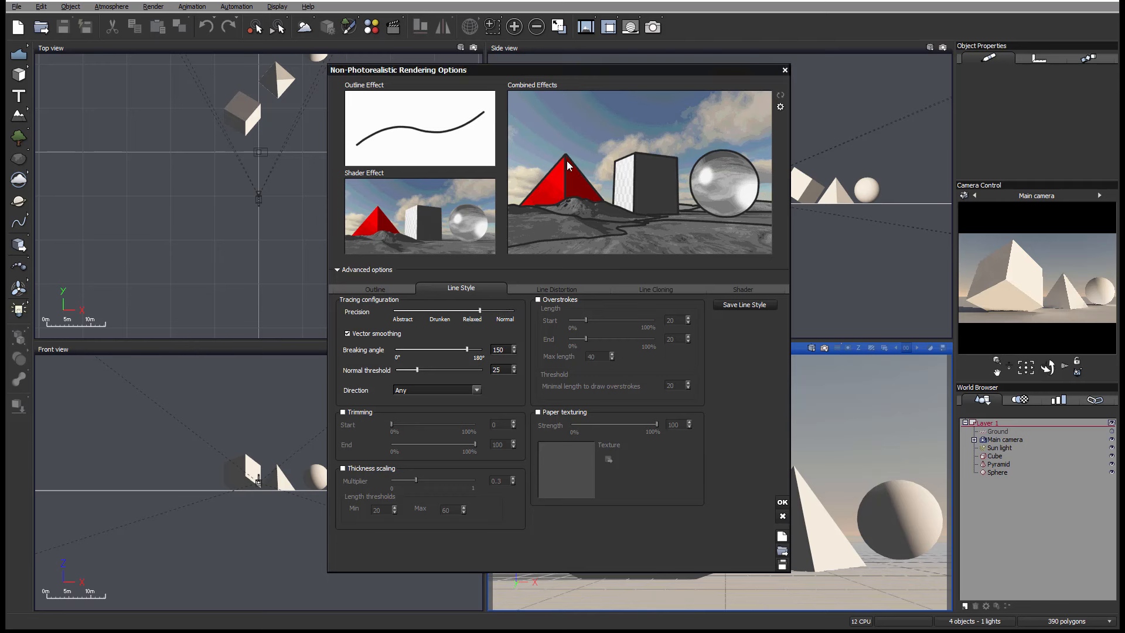
mouse_move(456, 307)
left_mouse_down()
mouse_move(469, 310)
mouse_move(440, 310)
left_mouse_up()
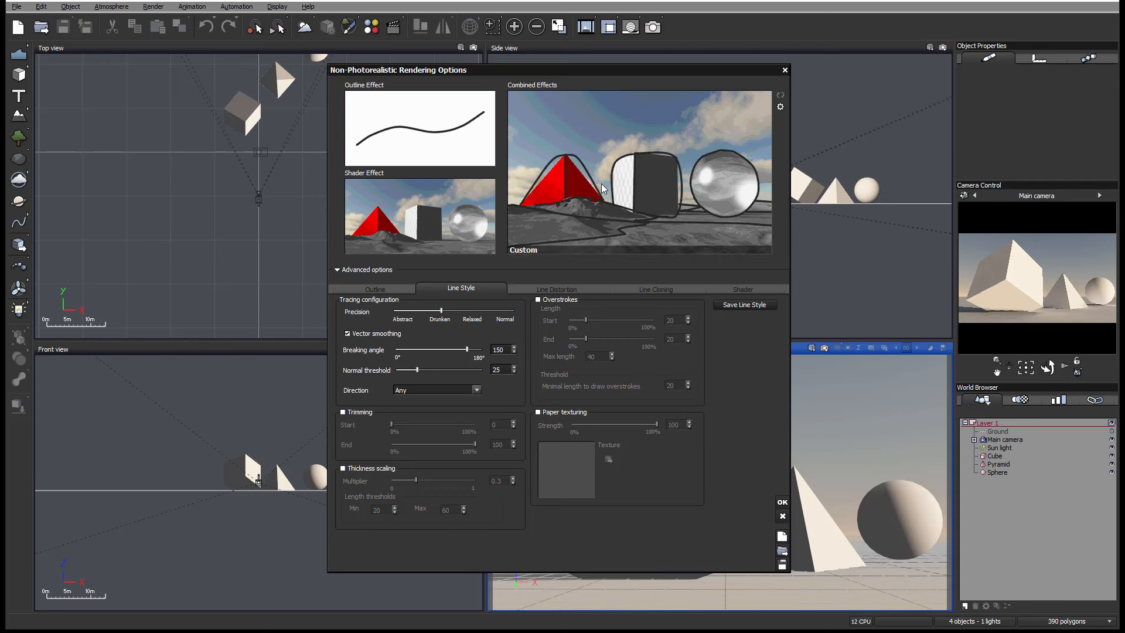
left_click_drag(441, 311, 381, 313)
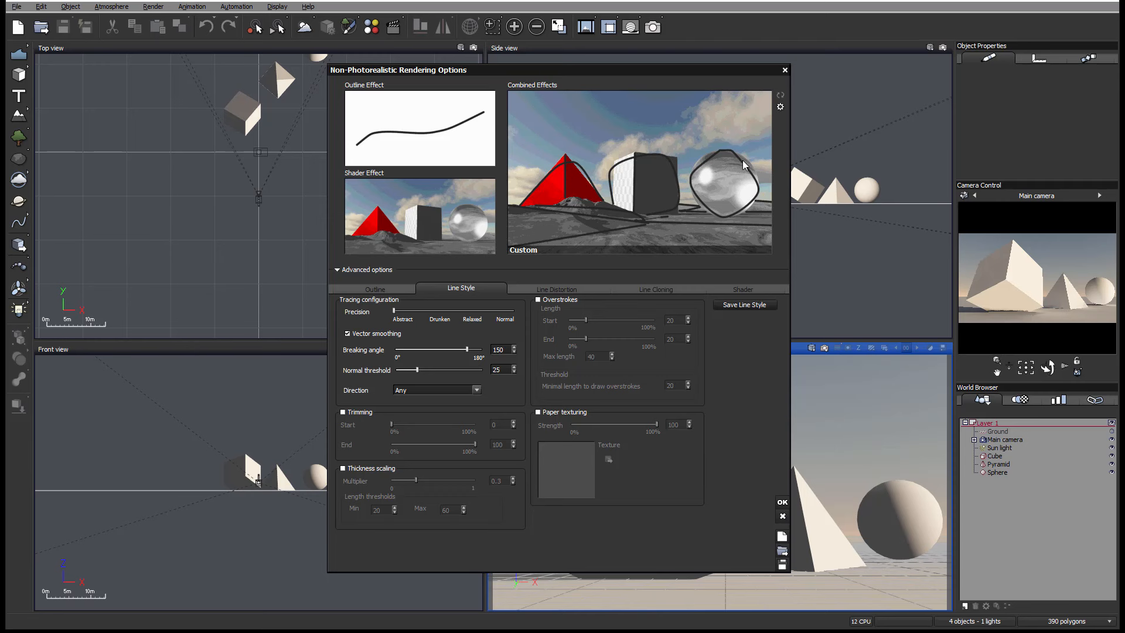
left_click_drag(394, 311, 469, 310)
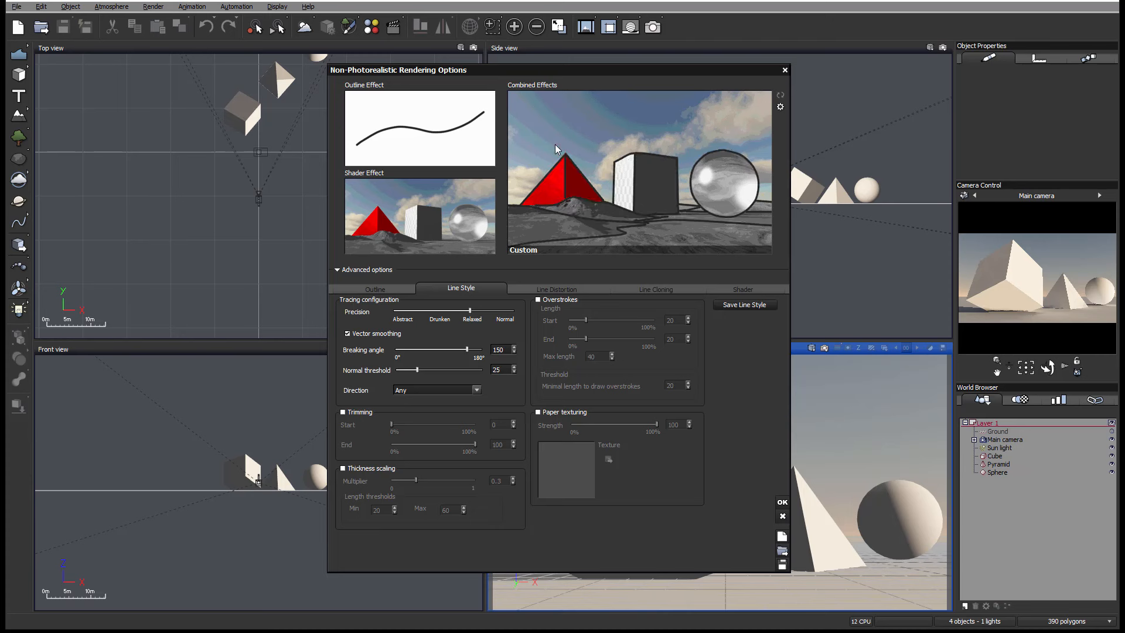
left_click_drag(465, 306, 458, 308)
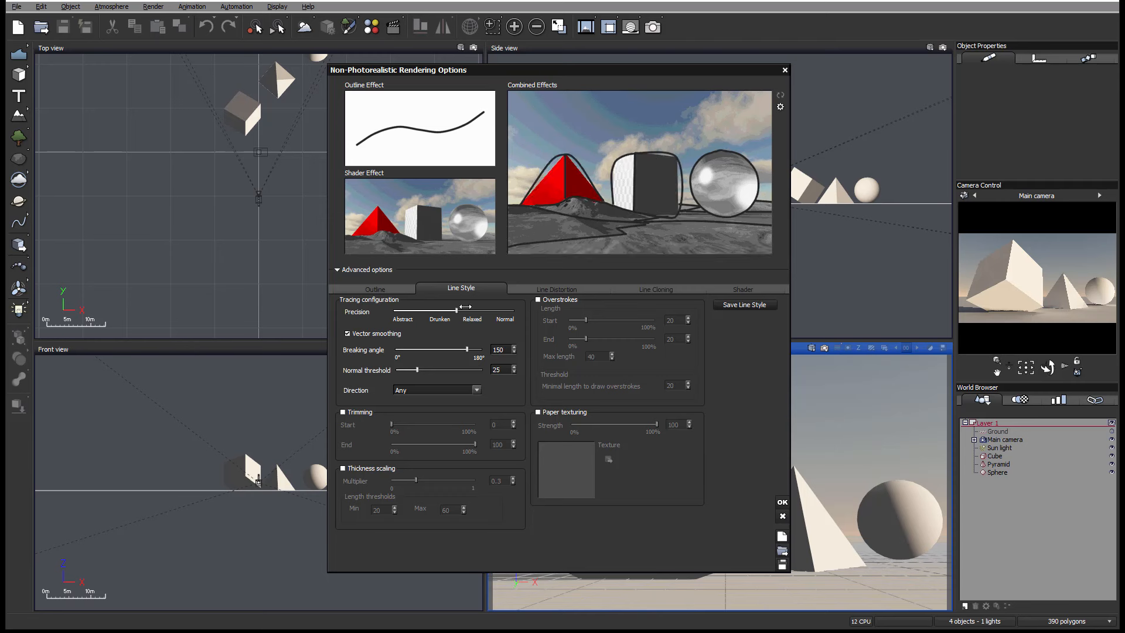
left_click_drag(456, 310, 493, 303)
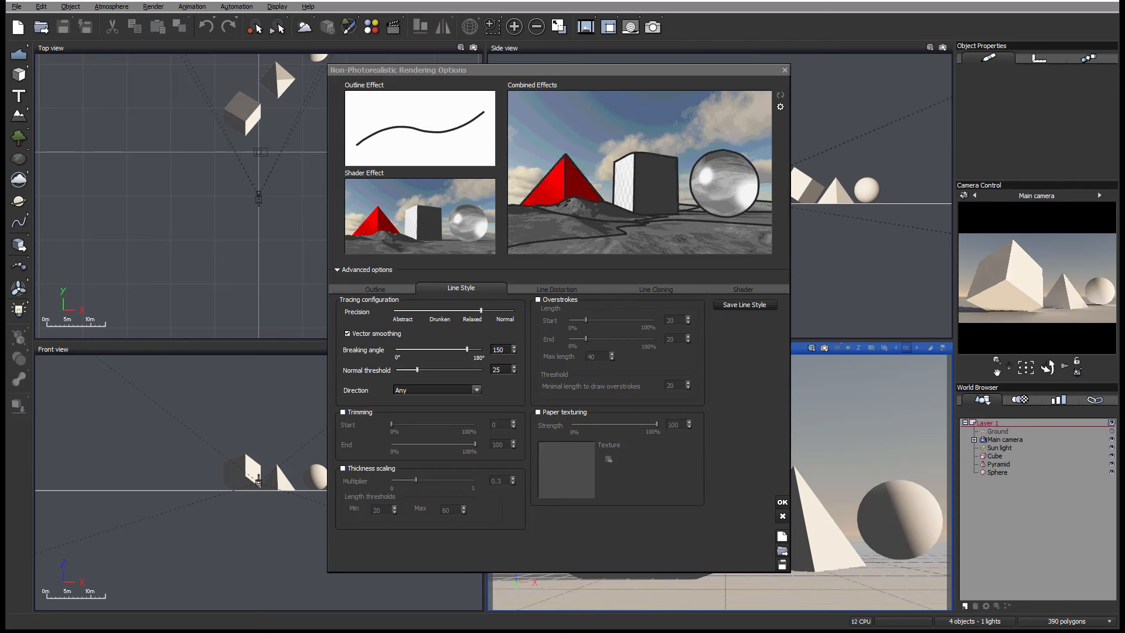
Lower the tracing precision to Drunken with vector smoothing off, and turn vector smoothing back on for comparison
left_click(347, 334)
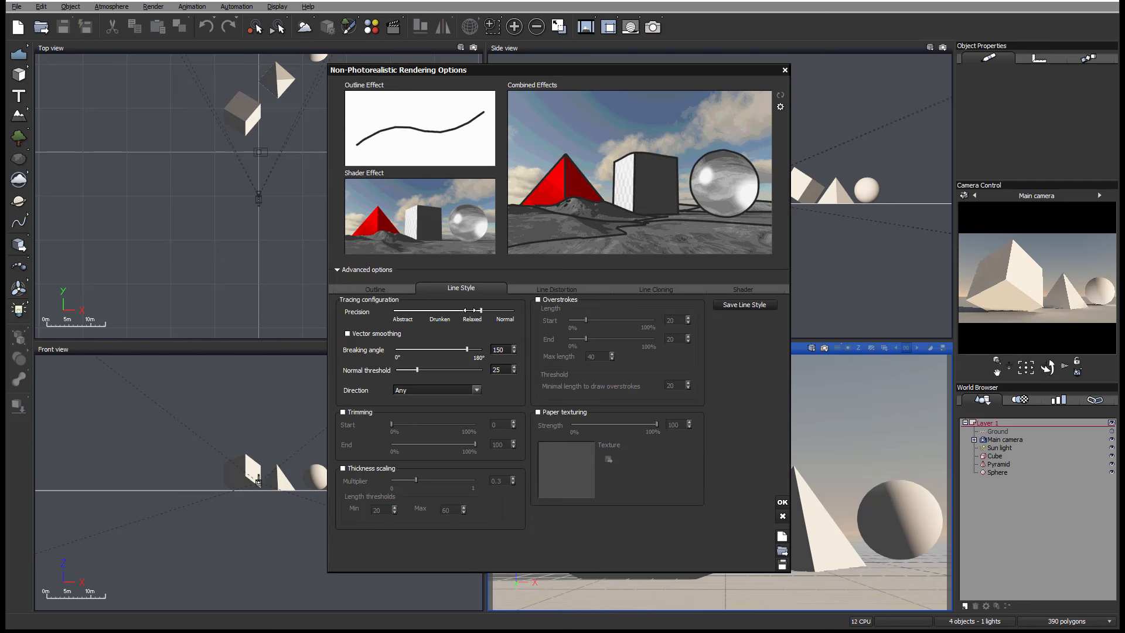
left_click_drag(481, 310, 439, 311)
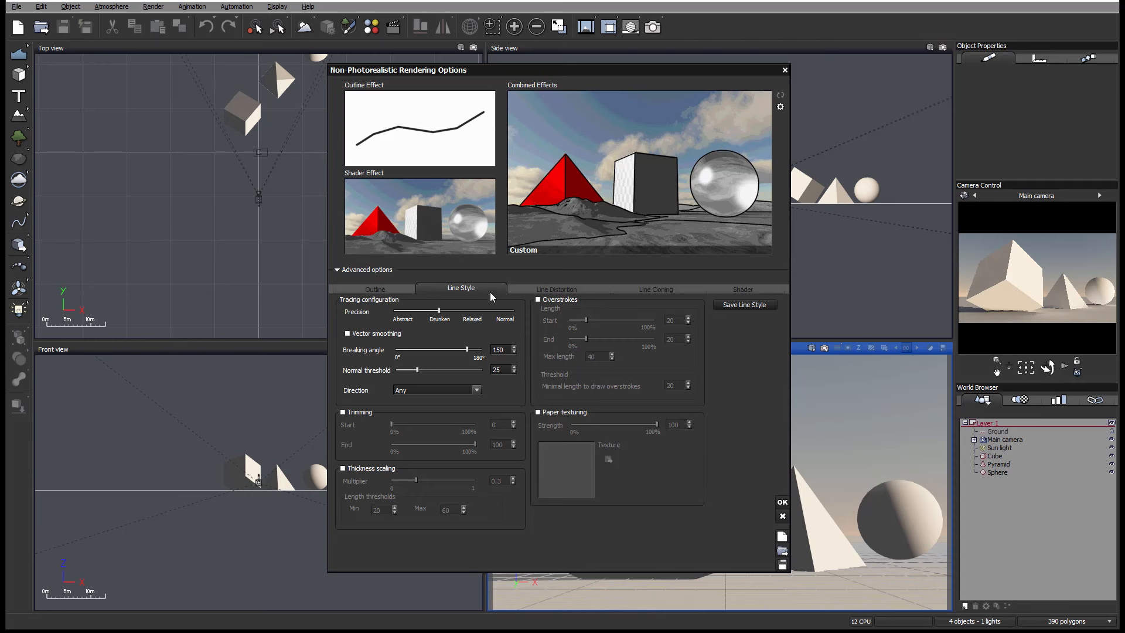
left_click(389, 333)
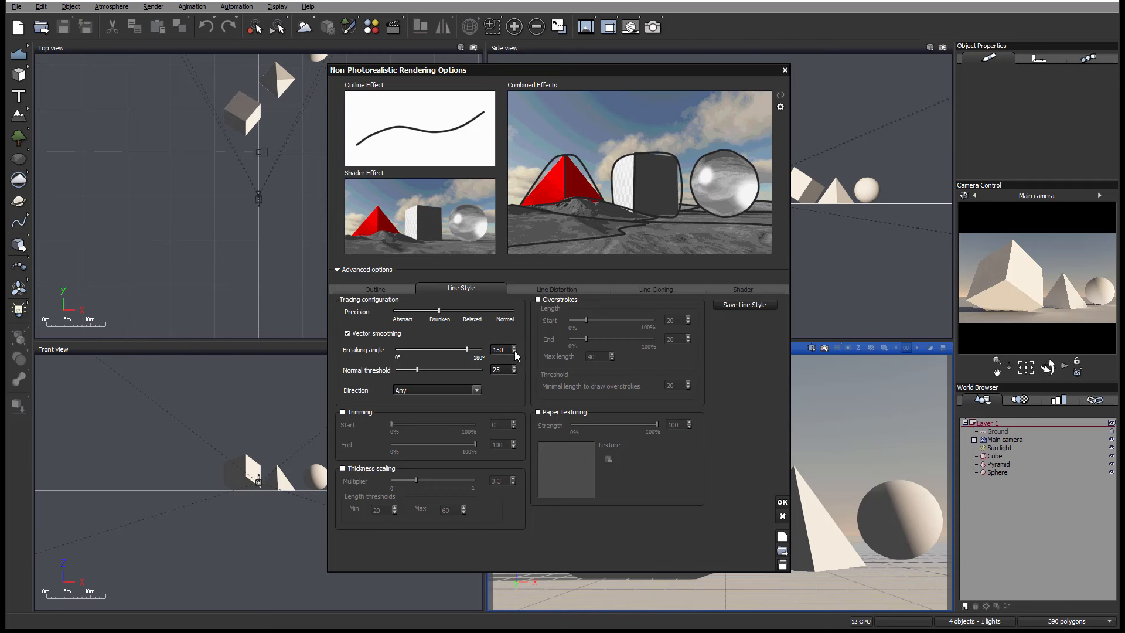
Try a breaking angle of 15 and compare the outlines with vector smoothing on and off
left_click_drag(466, 349, 399, 351)
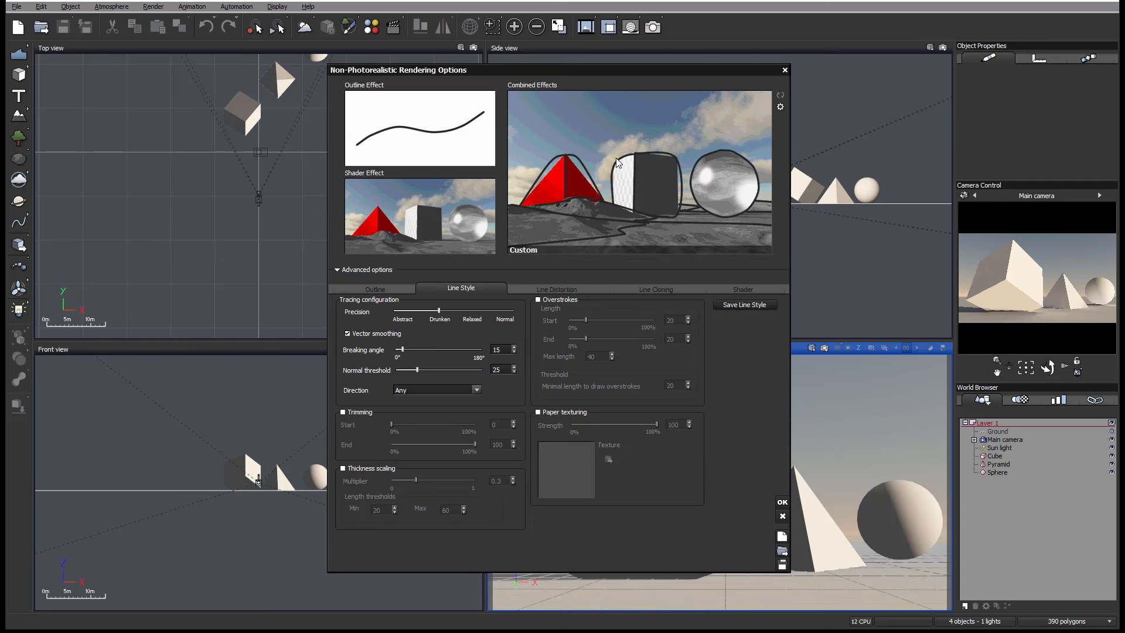
left_click(354, 333)
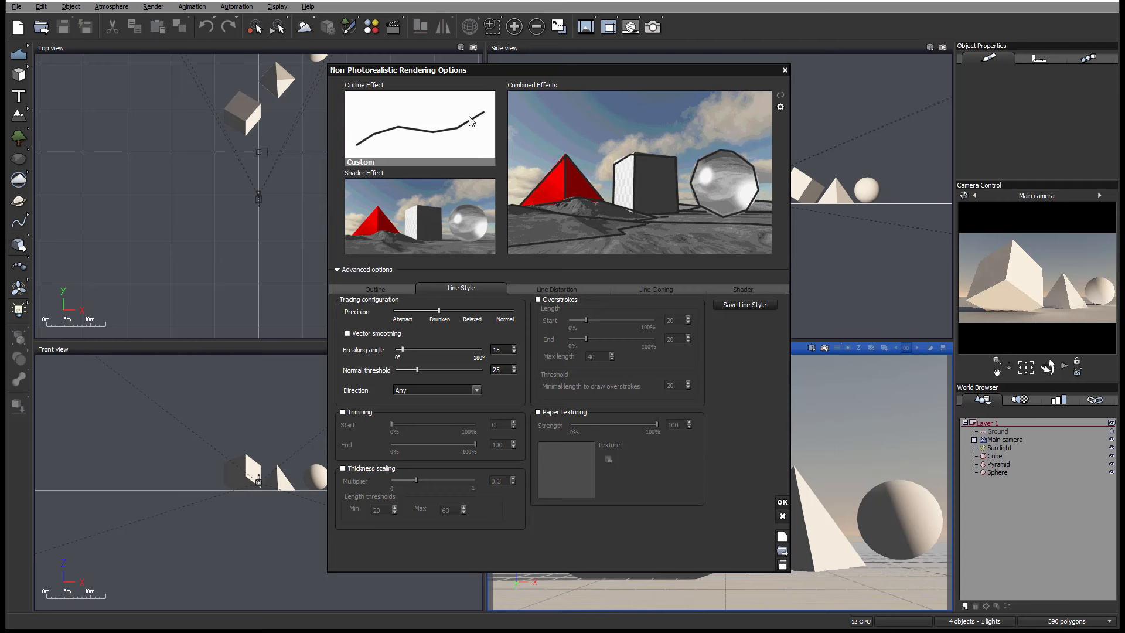
left_click(348, 334)
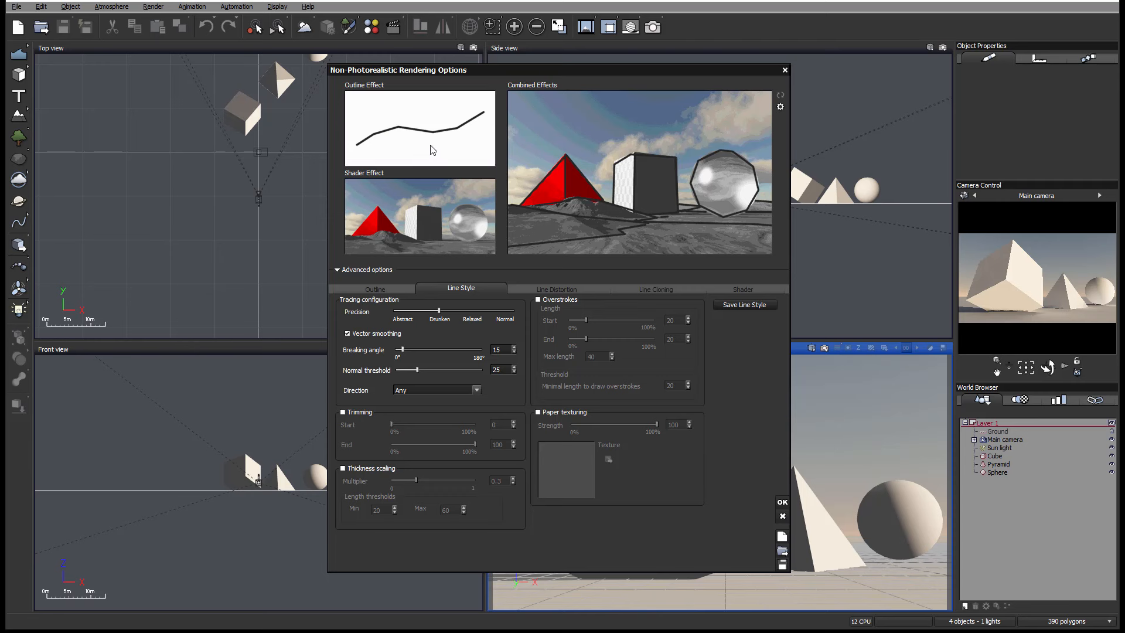
left_click(348, 333)
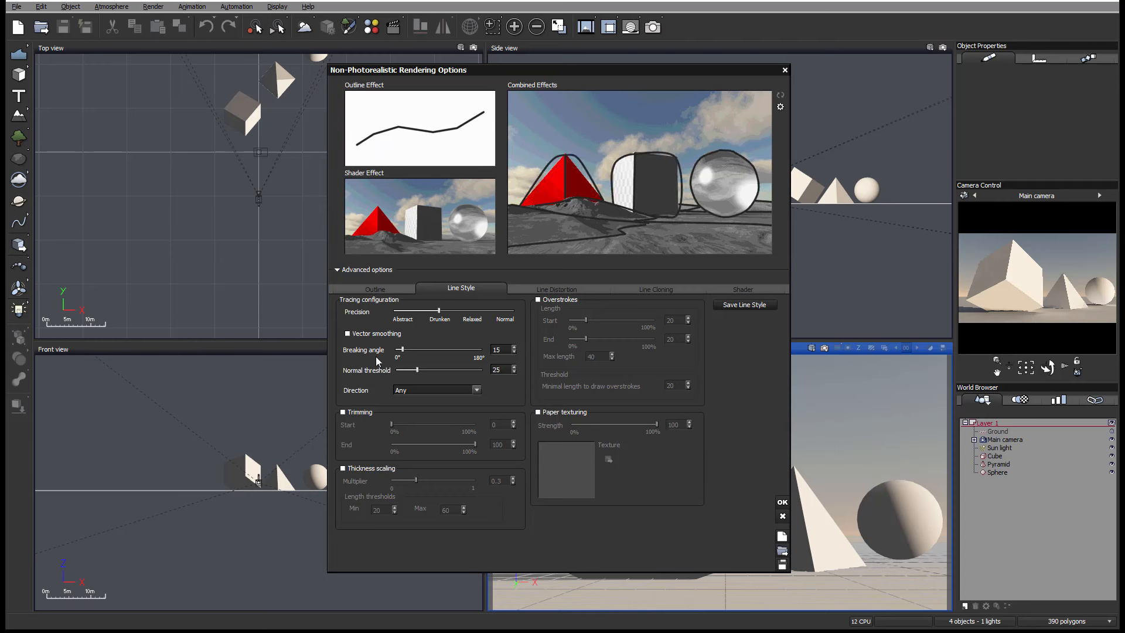
Set the breaking angle to 171 and the normal threshold to 2.6, trying thresholds of 51.5 and 86.2 first
left_click_drag(402, 348, 478, 349)
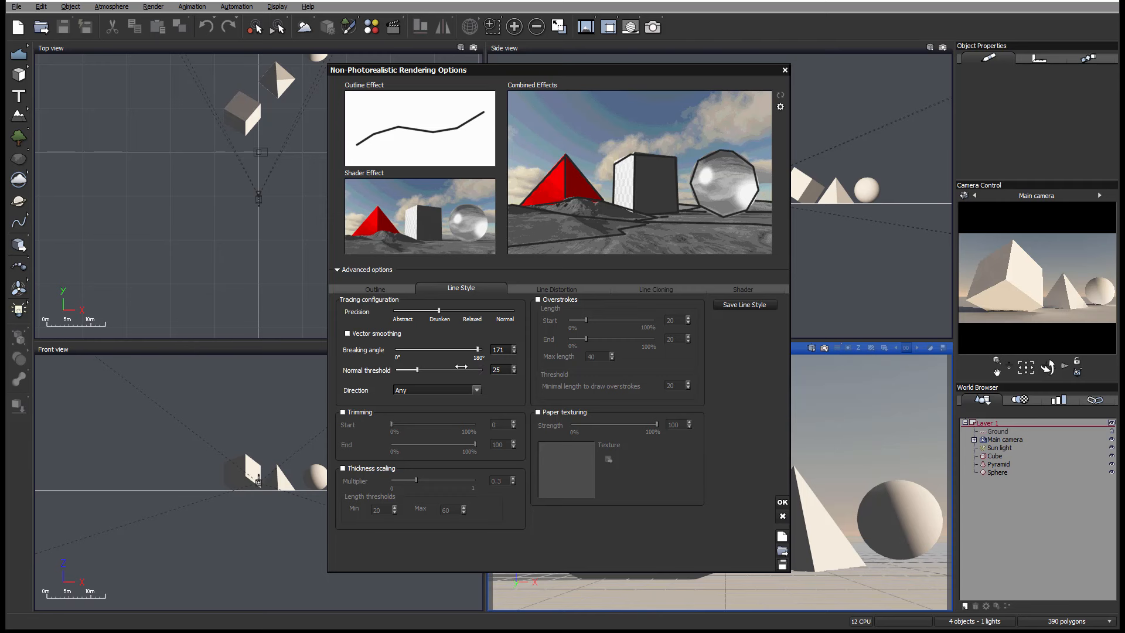
left_click_drag(448, 369, 472, 370)
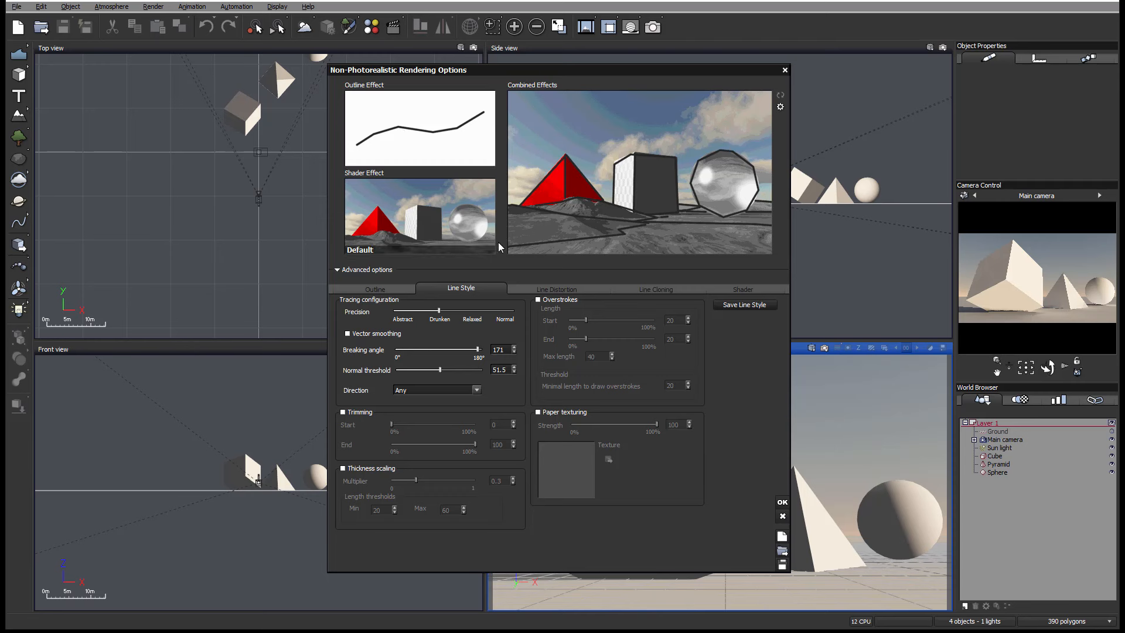
left_click_drag(474, 371, 505, 372)
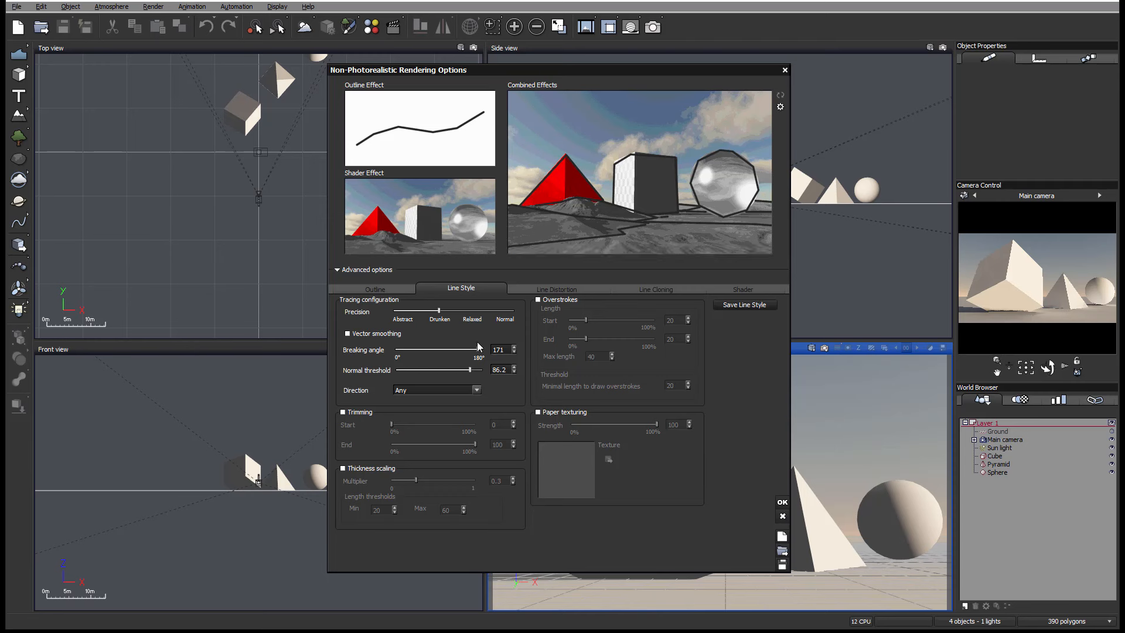
left_click_drag(470, 369, 400, 376)
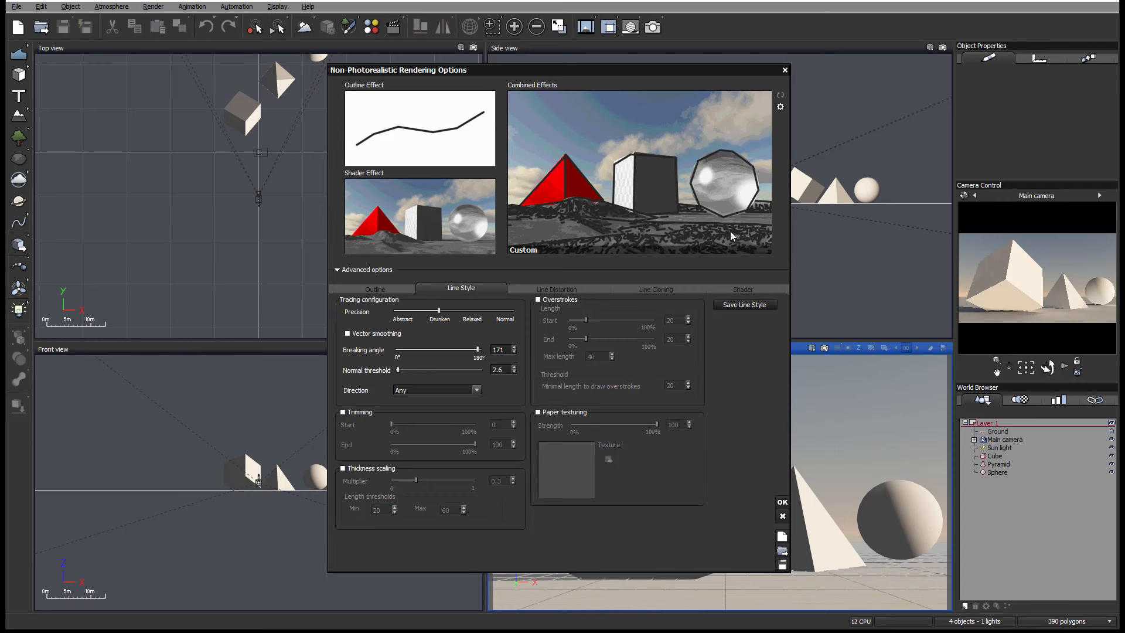
Enable vector smoothing and raise the tracing precision to Relaxed
left_click(376, 334)
left_click_drag(441, 310, 479, 309)
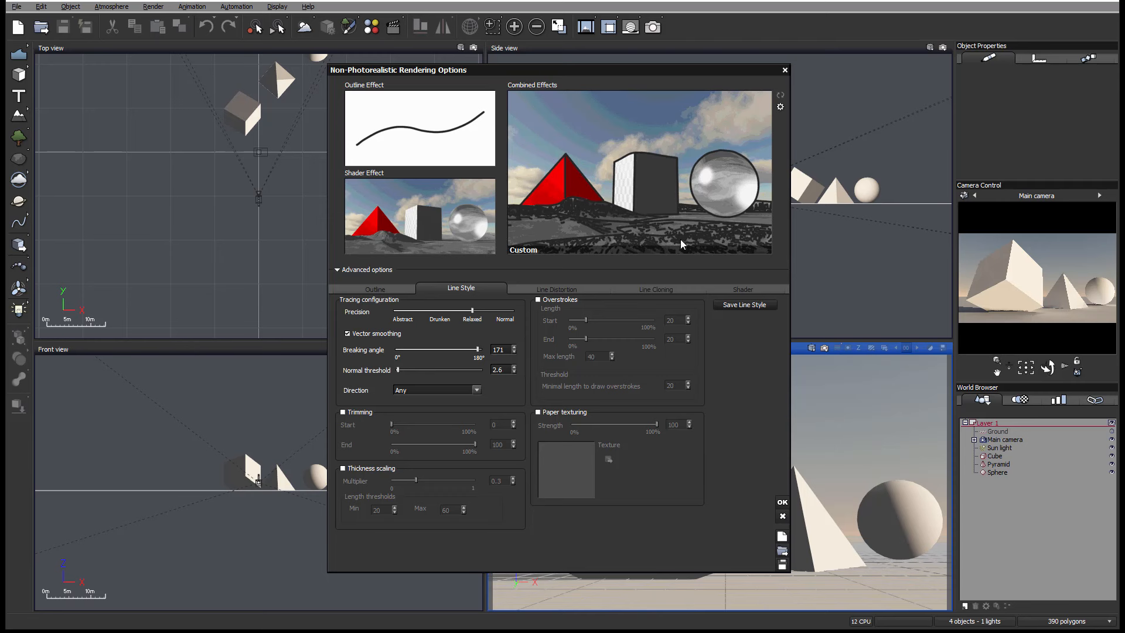
Set the line tracing direction to Down, trying Clockwise and Right first
left_click(468, 388)
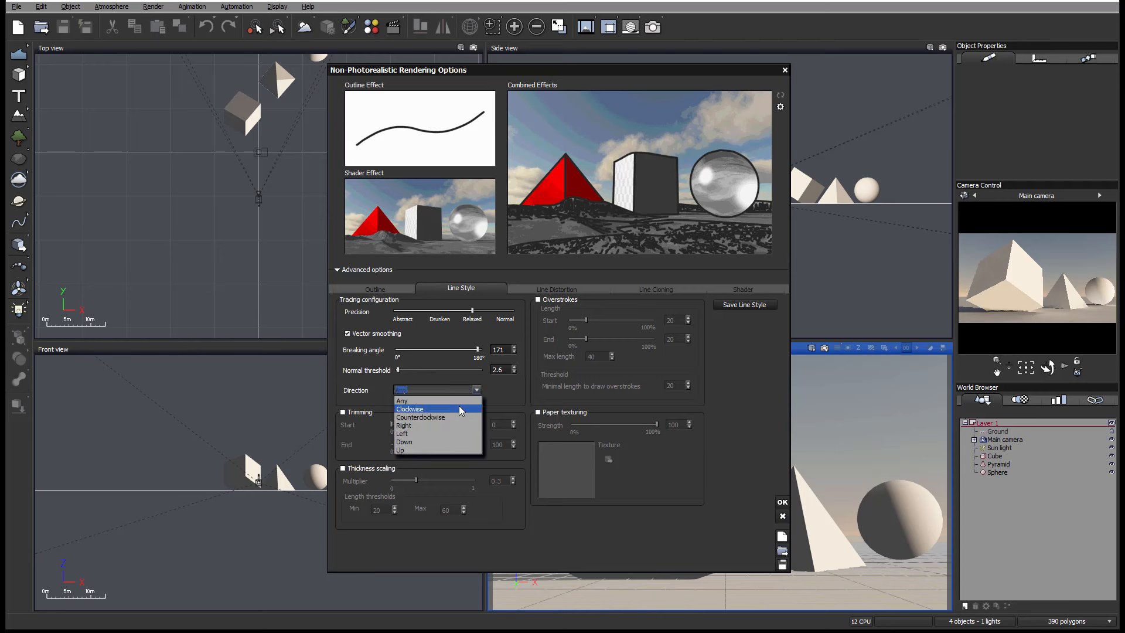
left_click(458, 407)
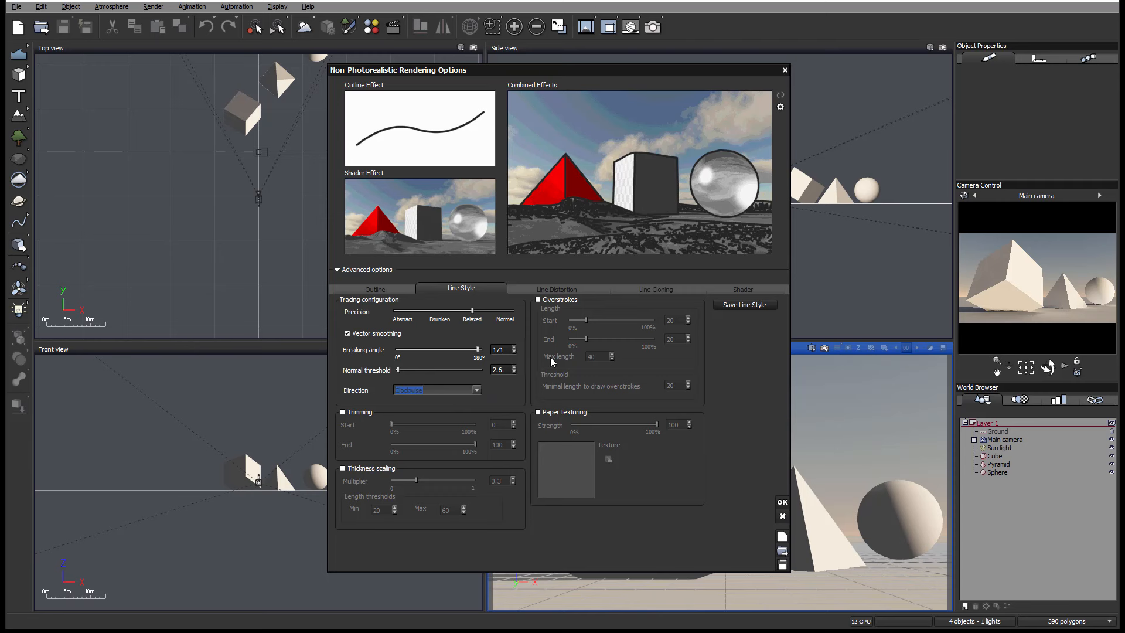
left_click(474, 391)
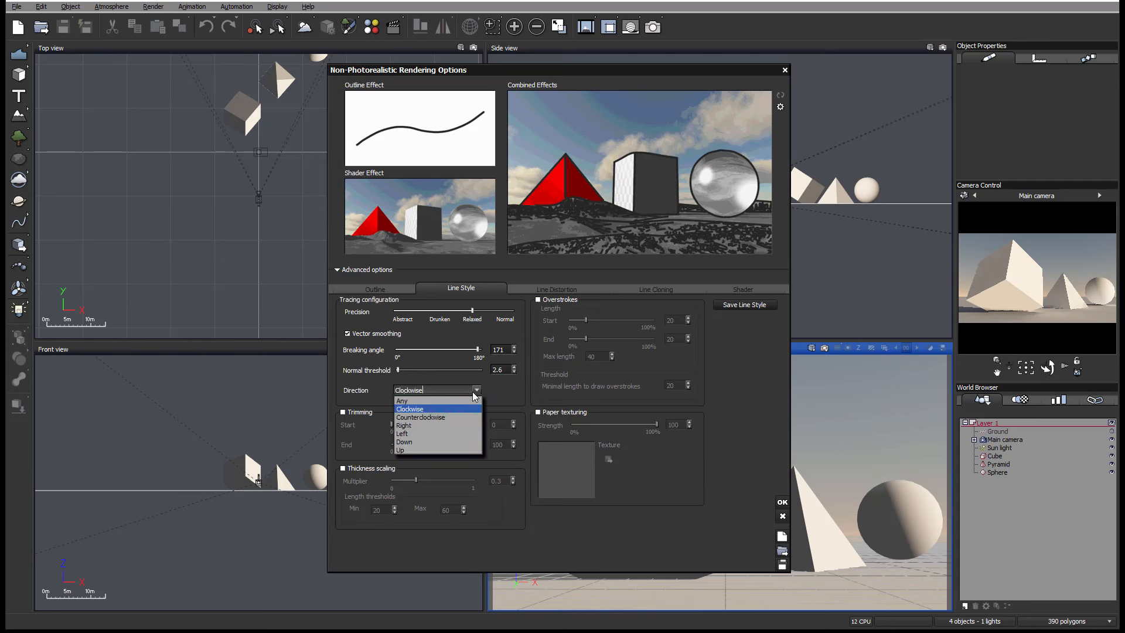
left_click(446, 424)
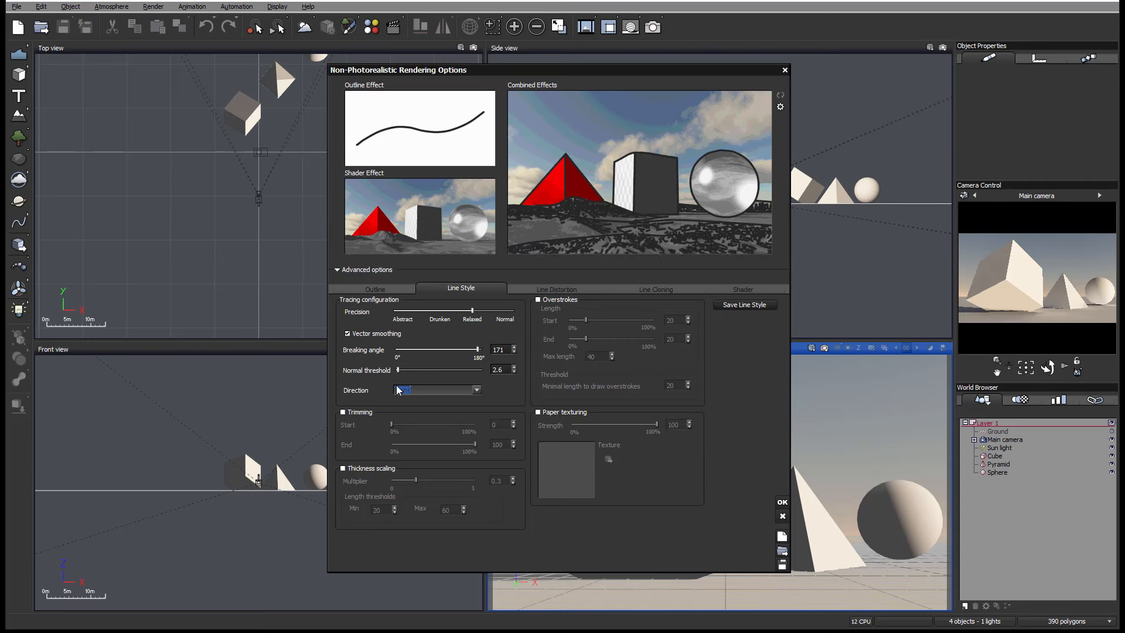
left_click(452, 389)
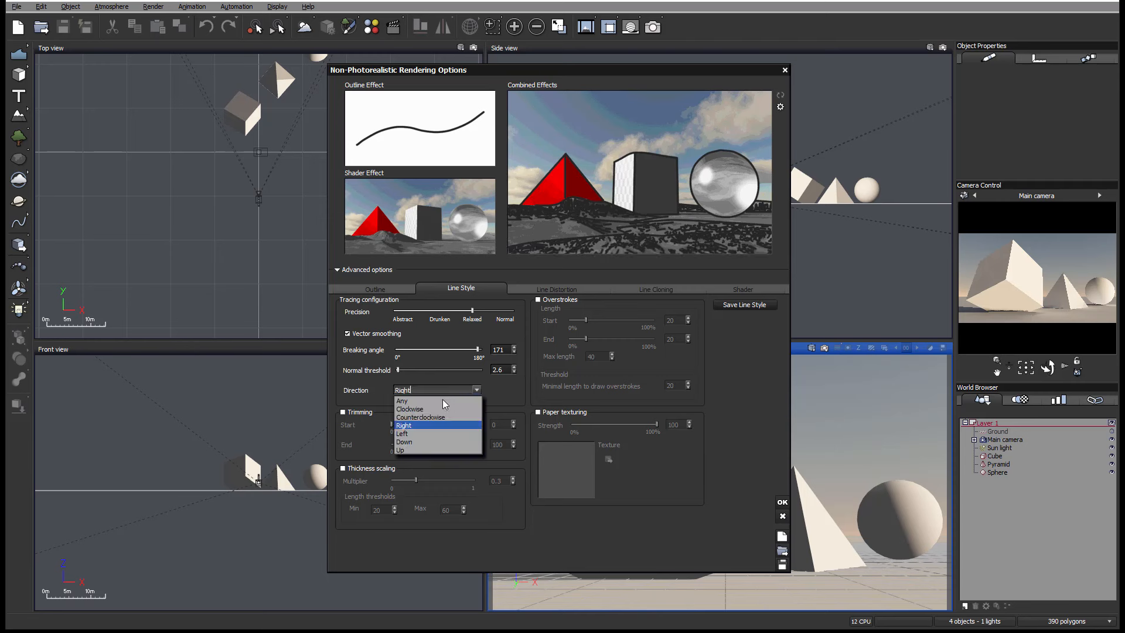
left_click(431, 441)
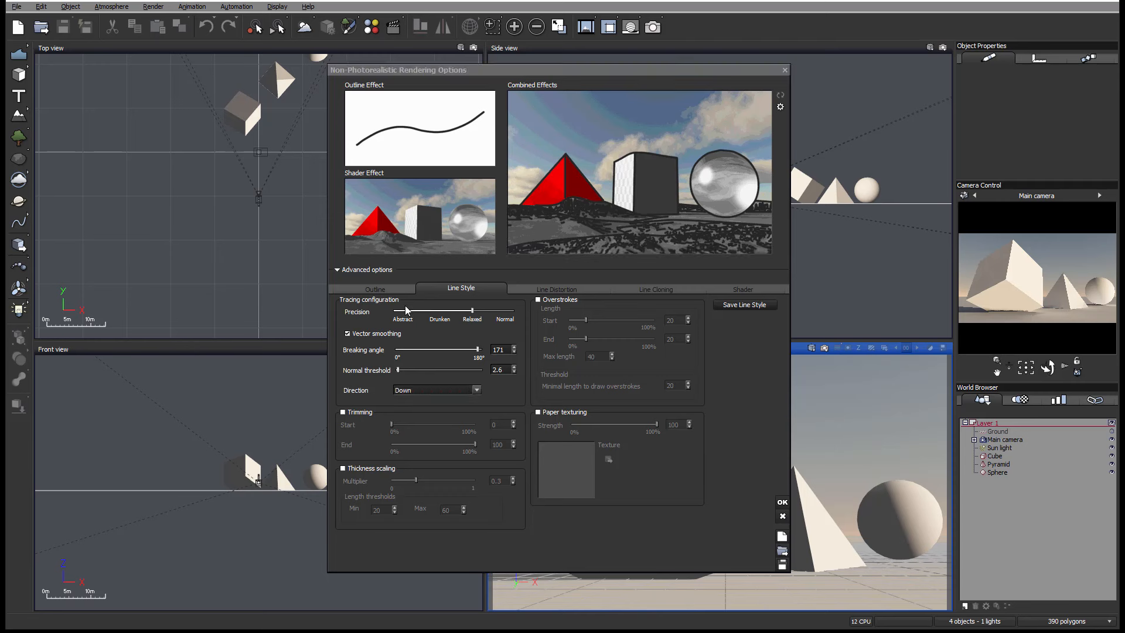
Change the outline stroke type for all edges to Multifiber
left_click(365, 289)
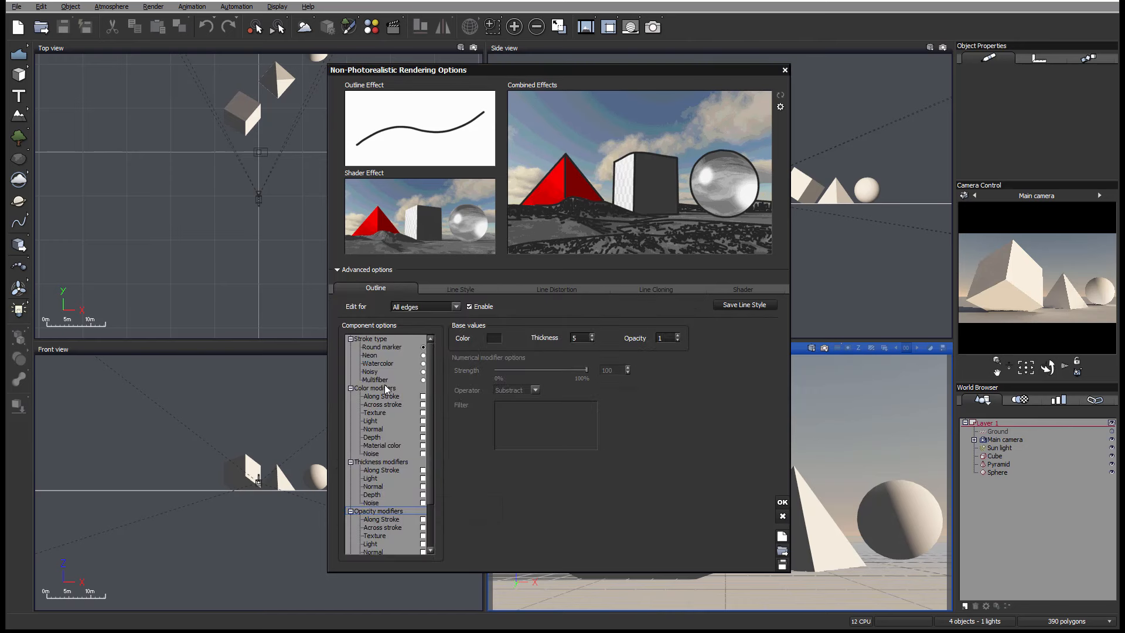
scroll(387, 467, "down", 2)
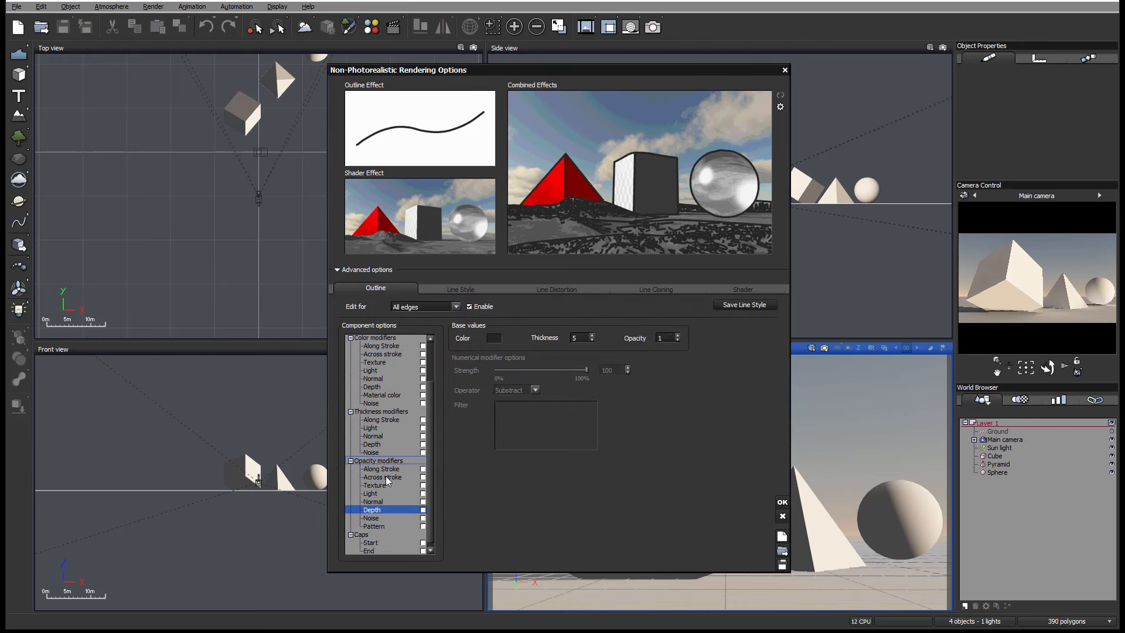
scroll(385, 475, "up", 2)
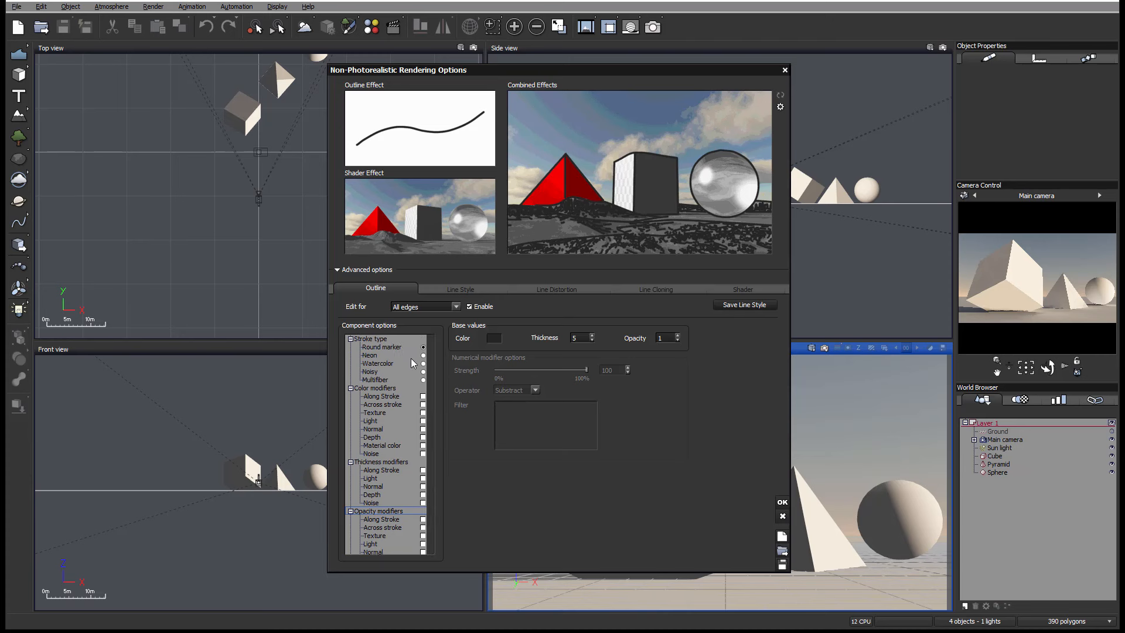
left_click(423, 379)
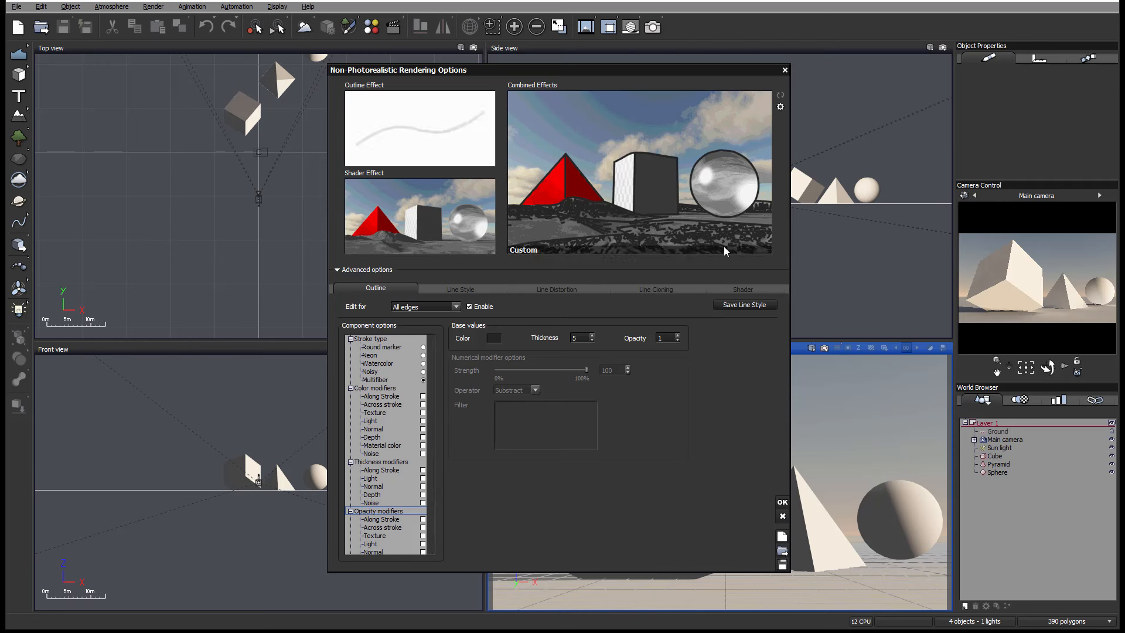
Try line tracing with Normal precision, breaking angle 143, normal threshold 53.6 after 65.8, and direction Any
left_click(460, 289)
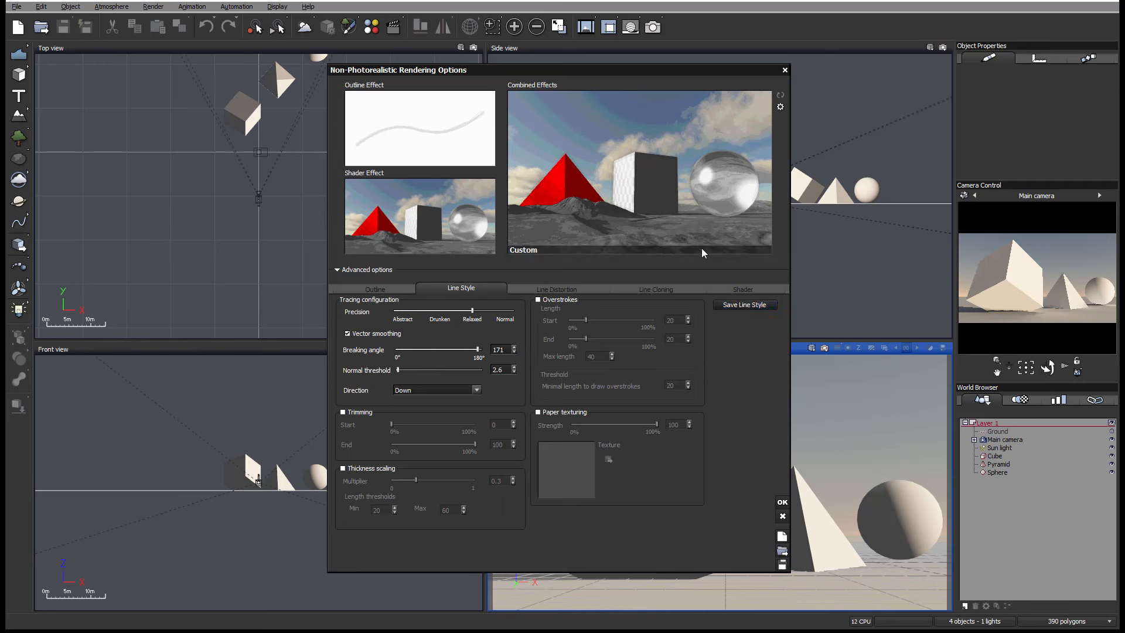
left_click_drag(399, 370, 464, 369)
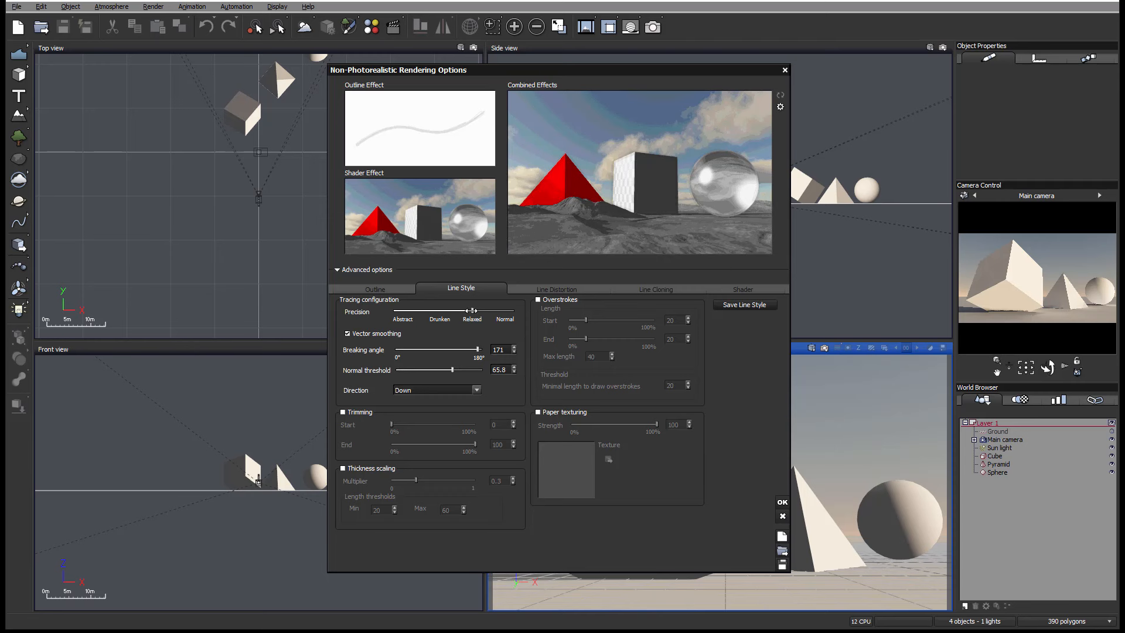
left_click_drag(472, 311, 496, 311)
left_click_drag(478, 350, 442, 370)
left_click(450, 390)
left_click(440, 403)
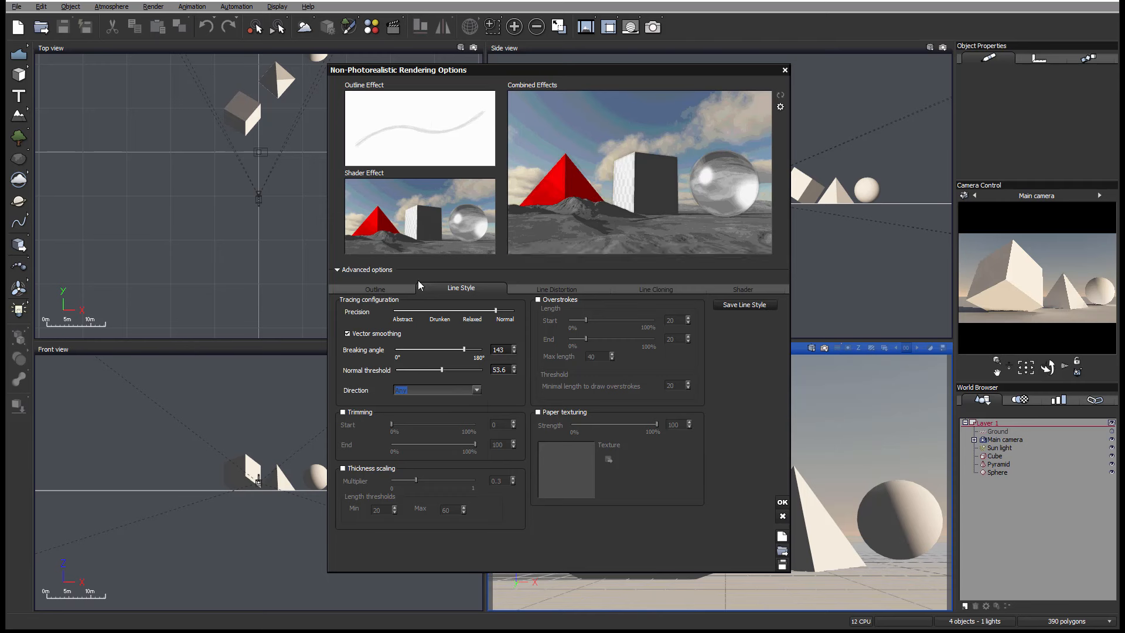
Darken the outline base color for all edges to RGB 1, 1, 1 and set the thickness to 10
left_click(384, 287)
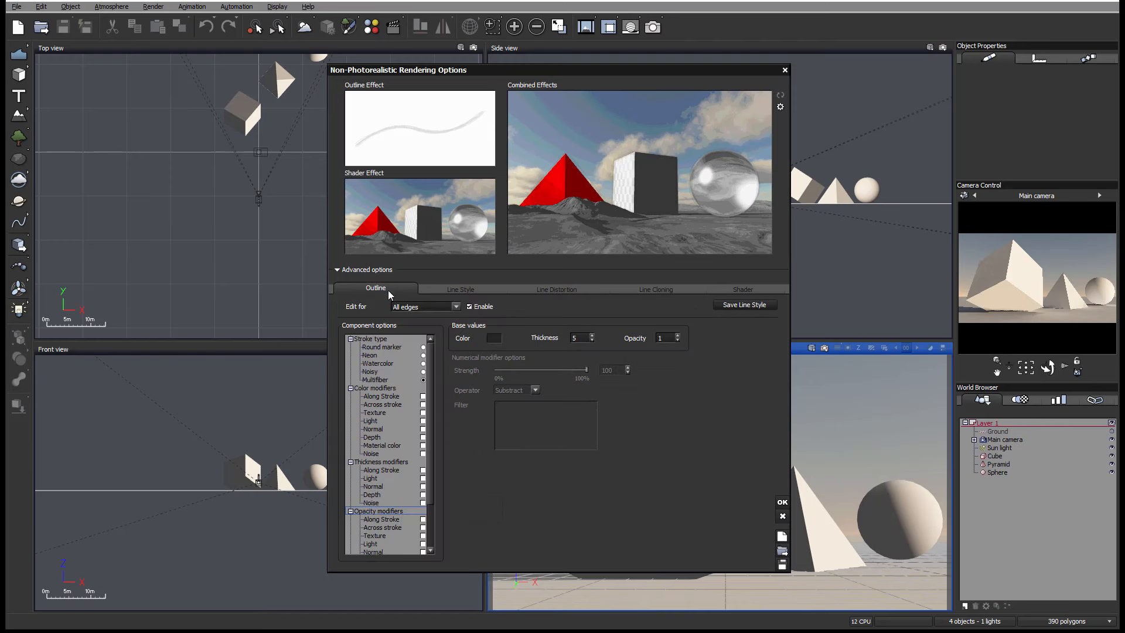
left_click(492, 336)
left_click_drag(573, 354, 577, 387)
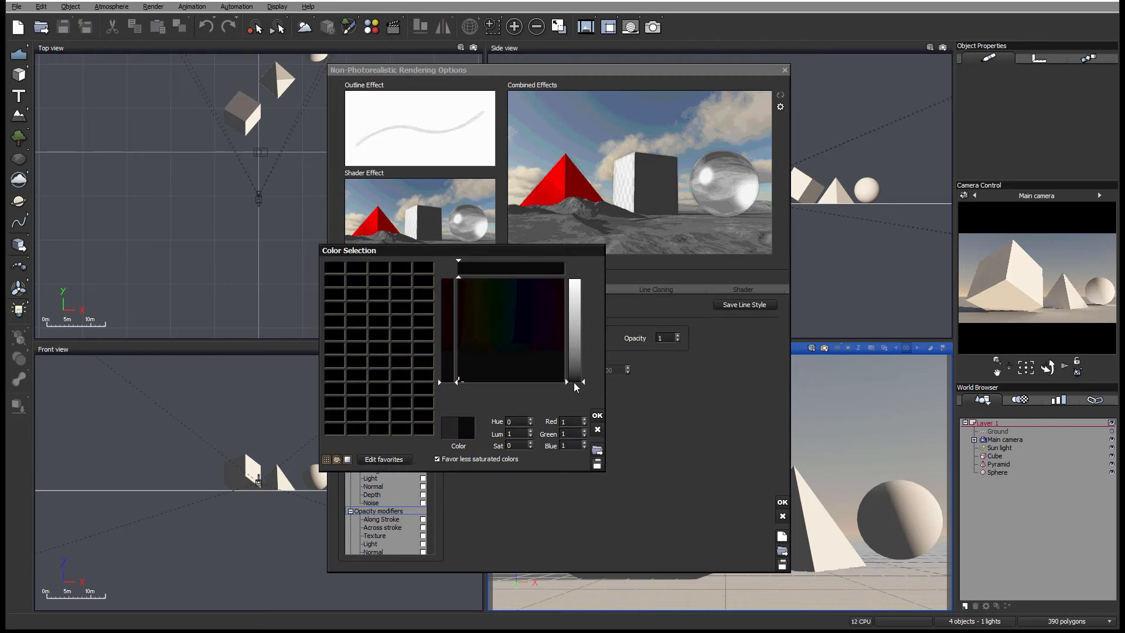
left_click(597, 416)
double_click(577, 338)
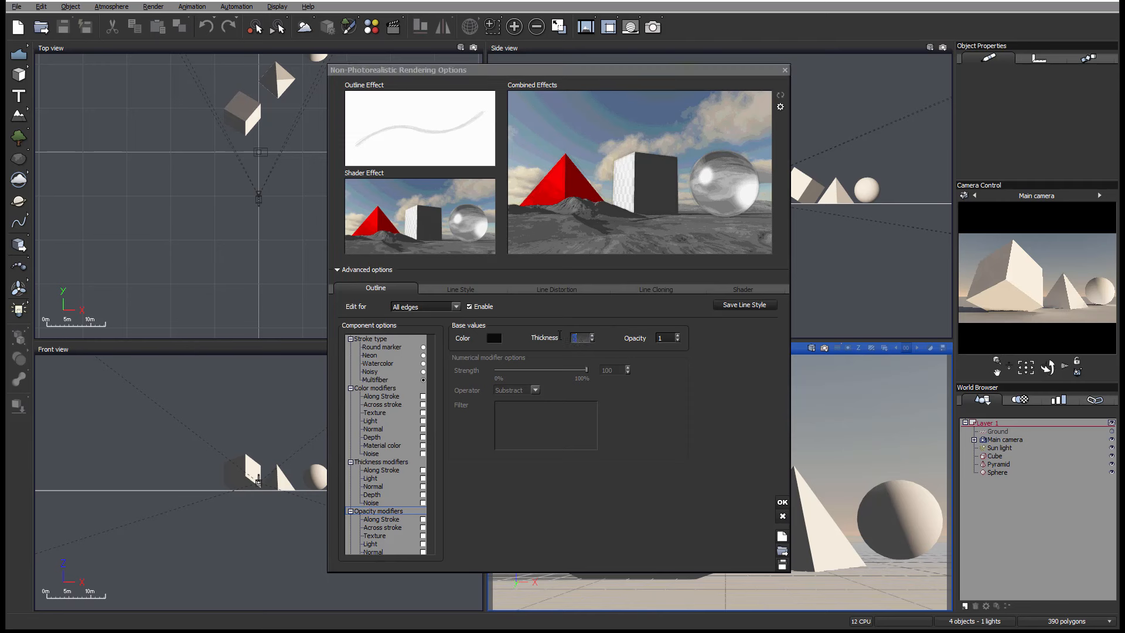
type("10")
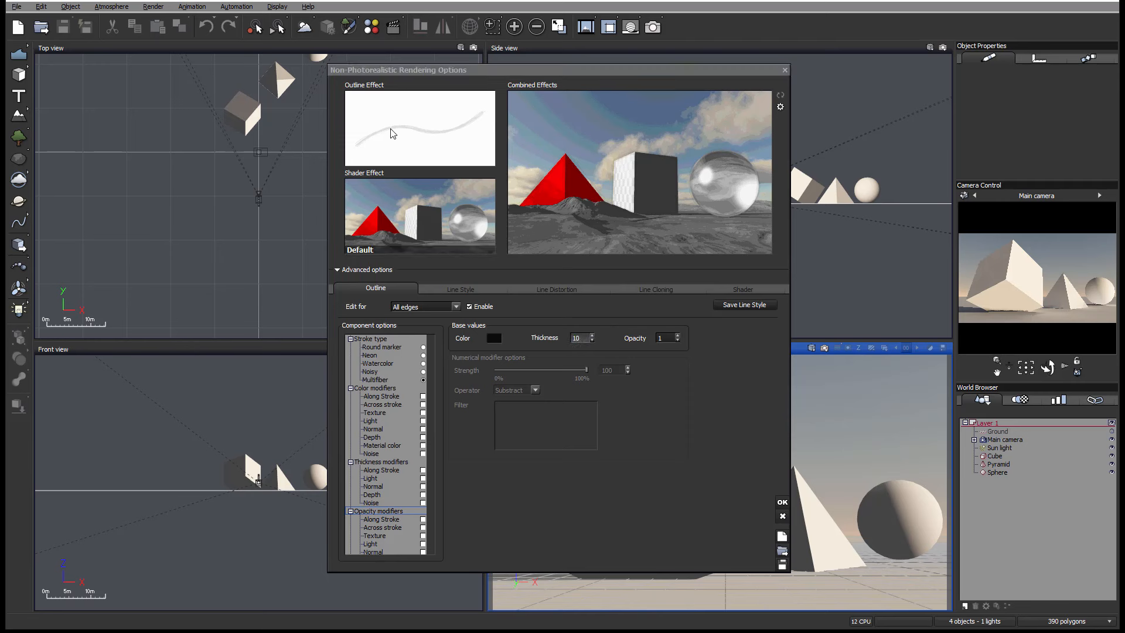
Set the line tracing direction to Left in the line style settings
left_click(460, 288)
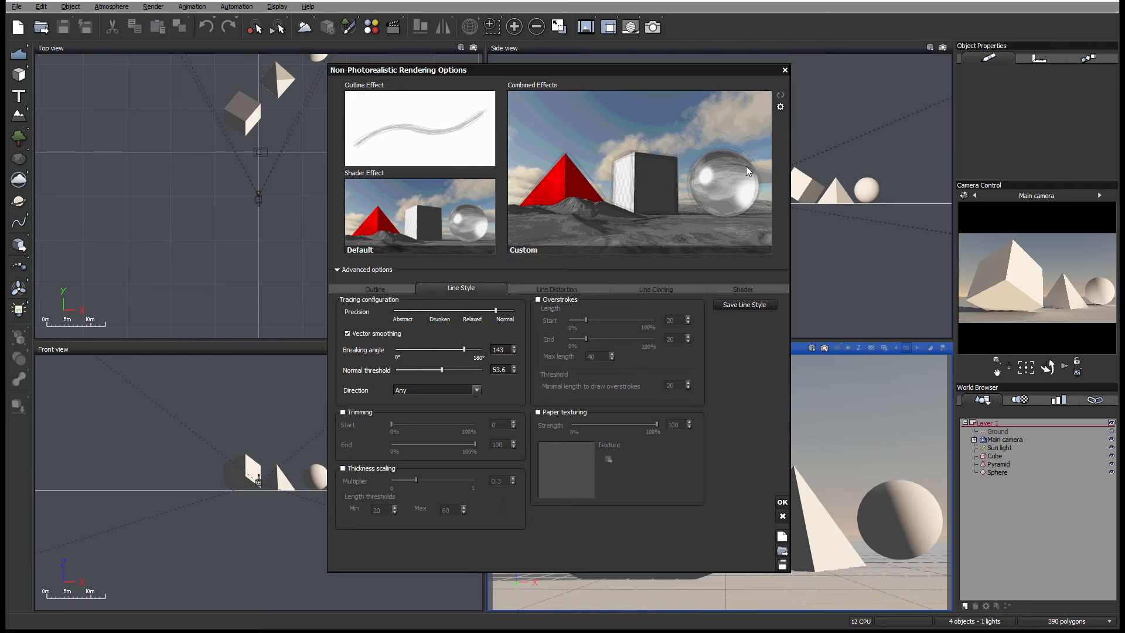
left_click(475, 391)
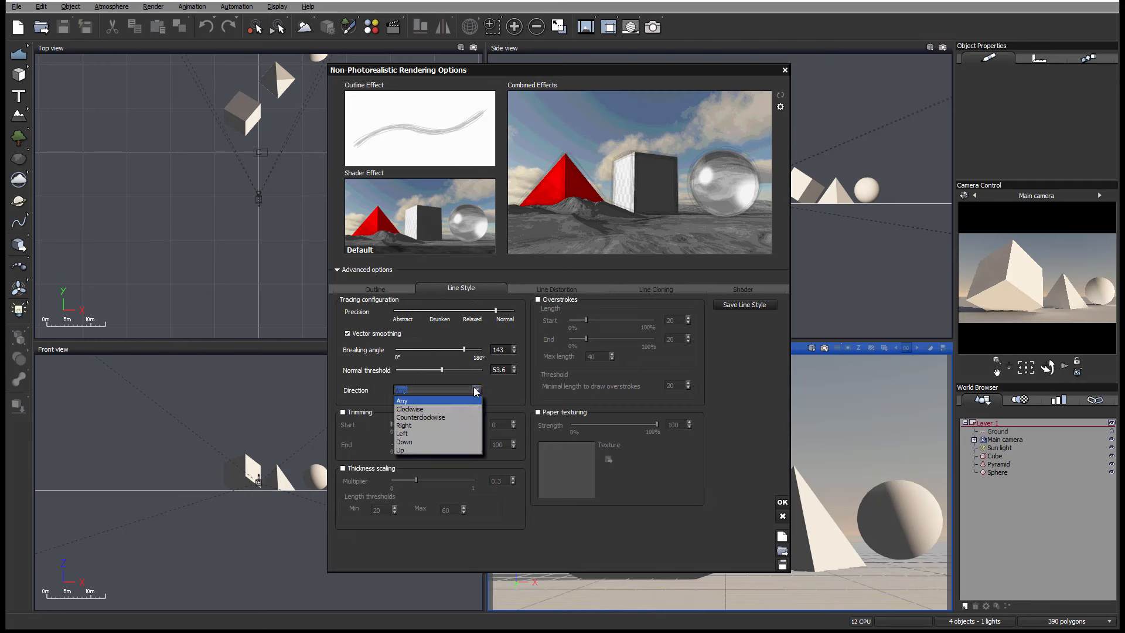
left_click(429, 433)
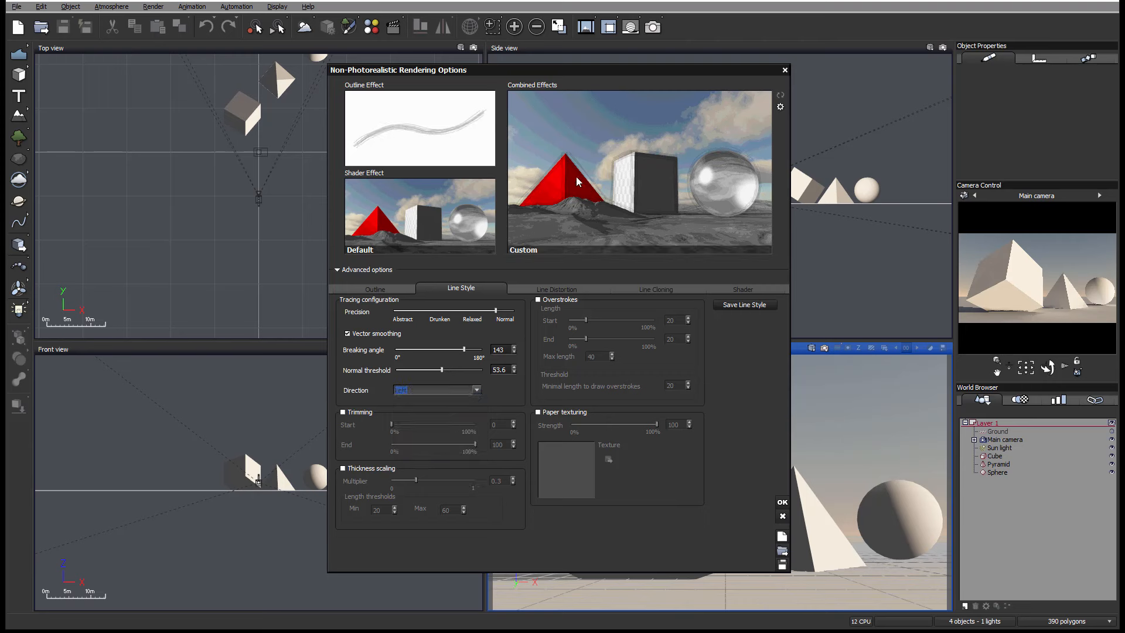
Set the breaking angle to 73 and the normal threshold to 8, and lower the tracing precision to about Relaxed
left_click(459, 349)
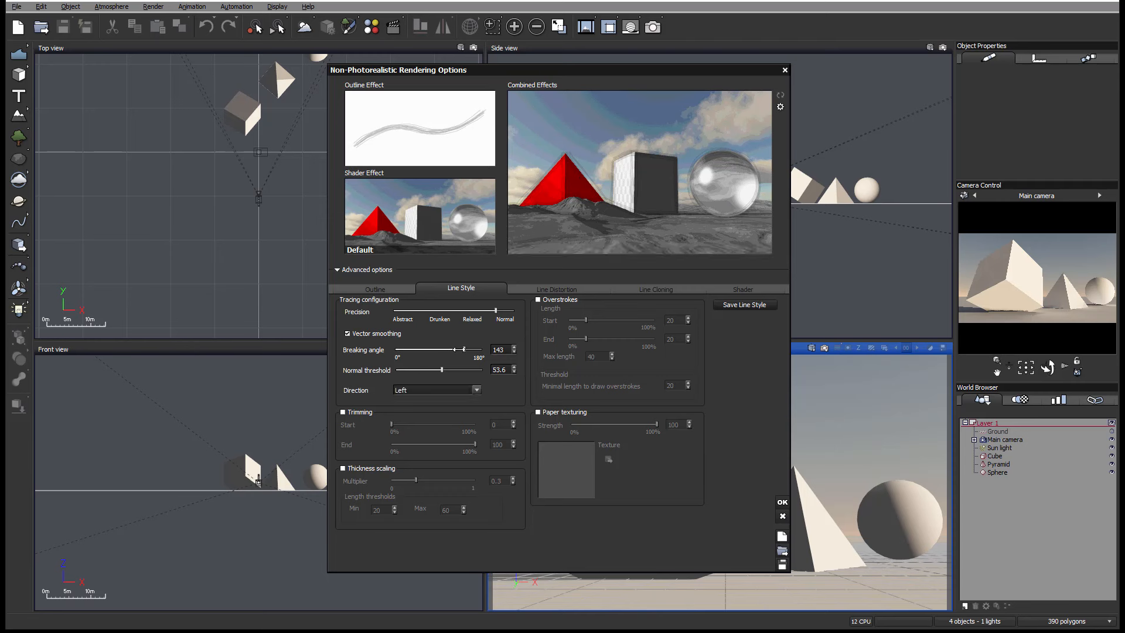
left_click_drag(463, 349, 402, 370)
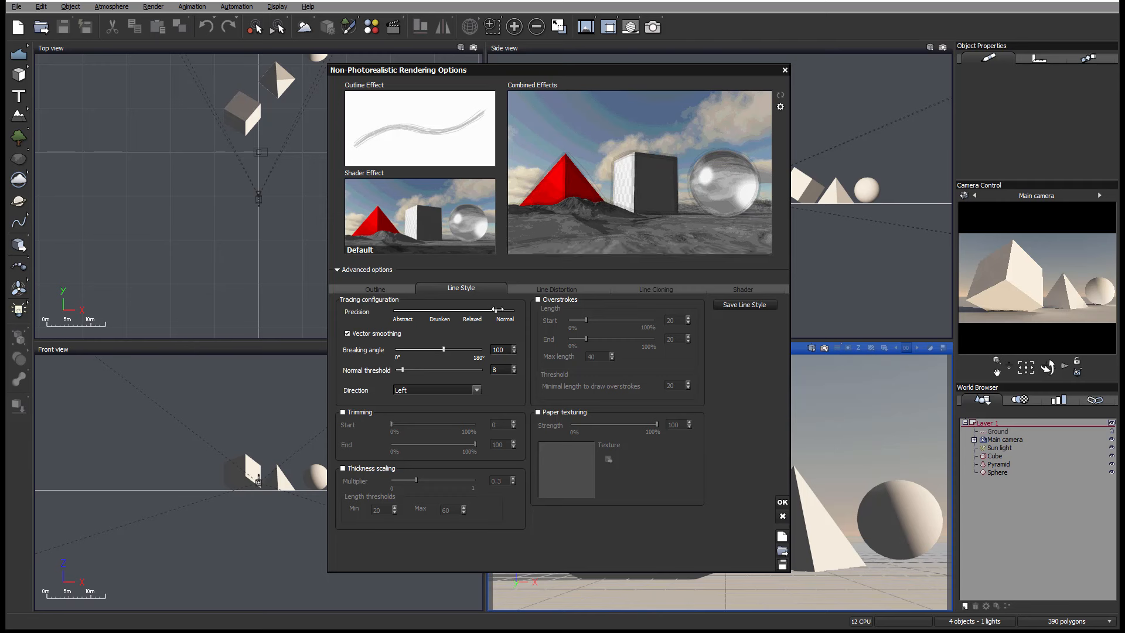
left_click_drag(497, 309, 476, 310)
left_click_drag(442, 349, 430, 349)
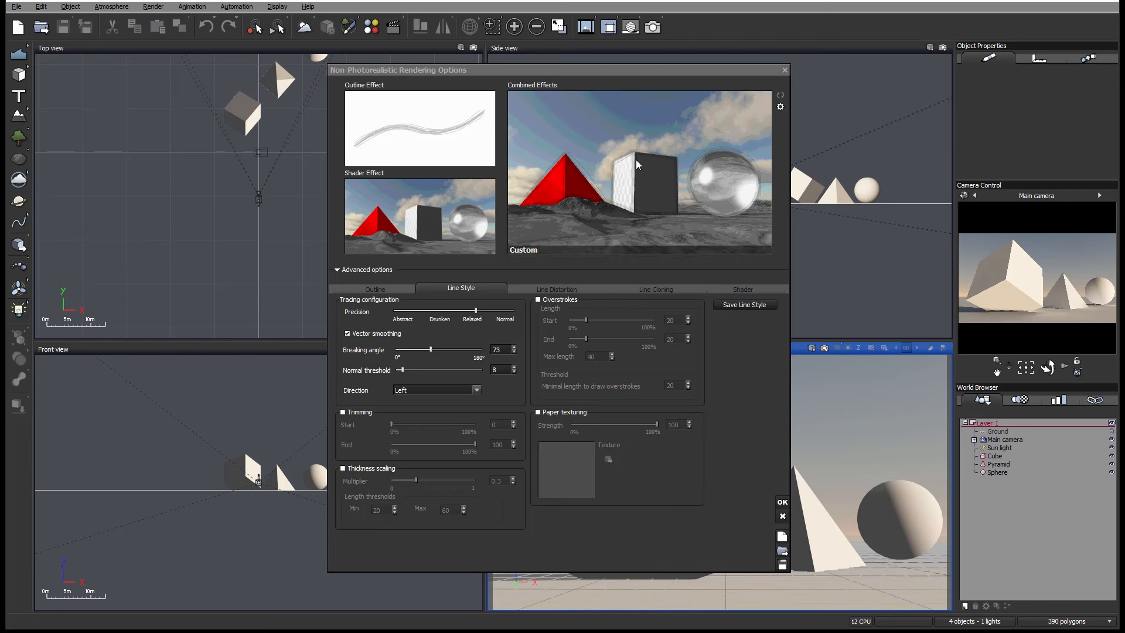
Change the outline stroke type for all edges to Round marker
left_click(379, 286)
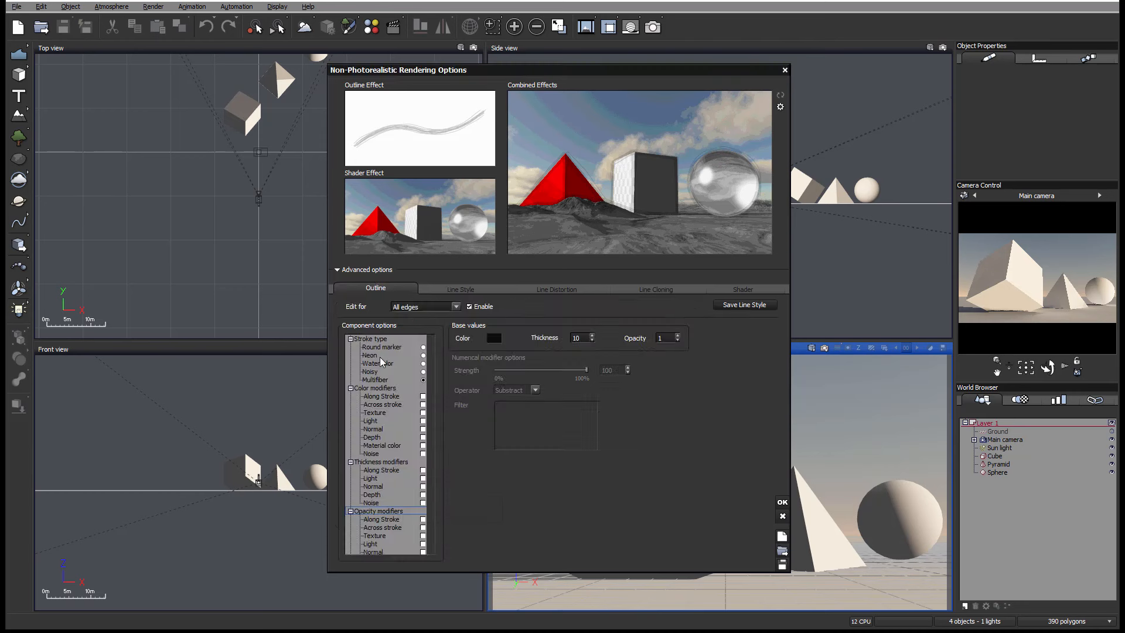
left_click(423, 347)
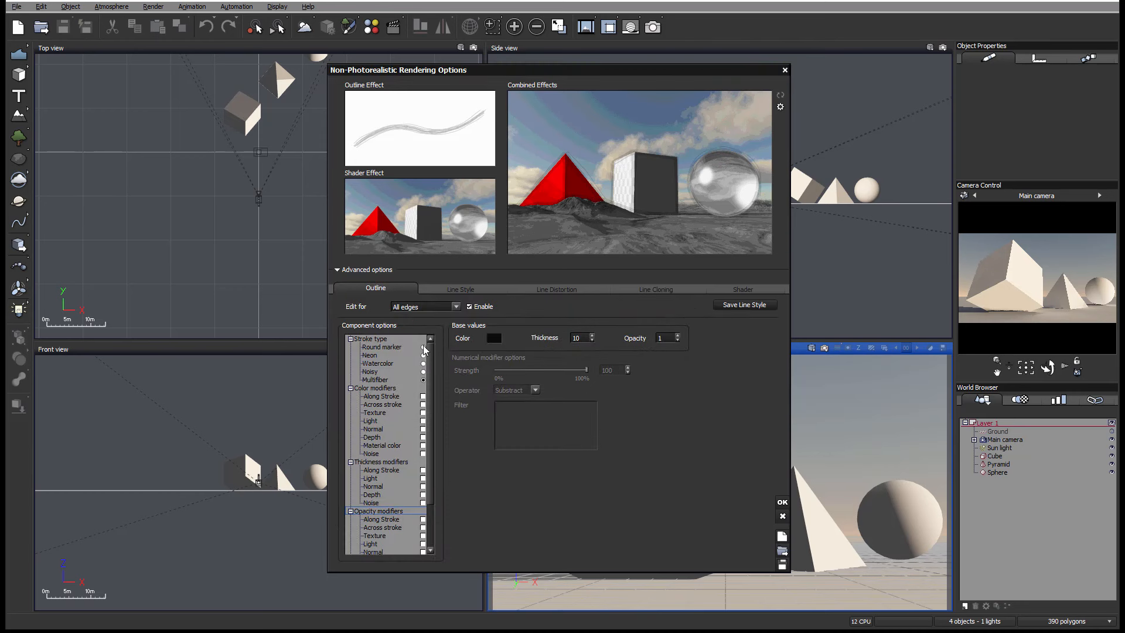
Try line trimming with starts of 25 and 0 and an end of 87, and disable trimming again
left_click(501, 290)
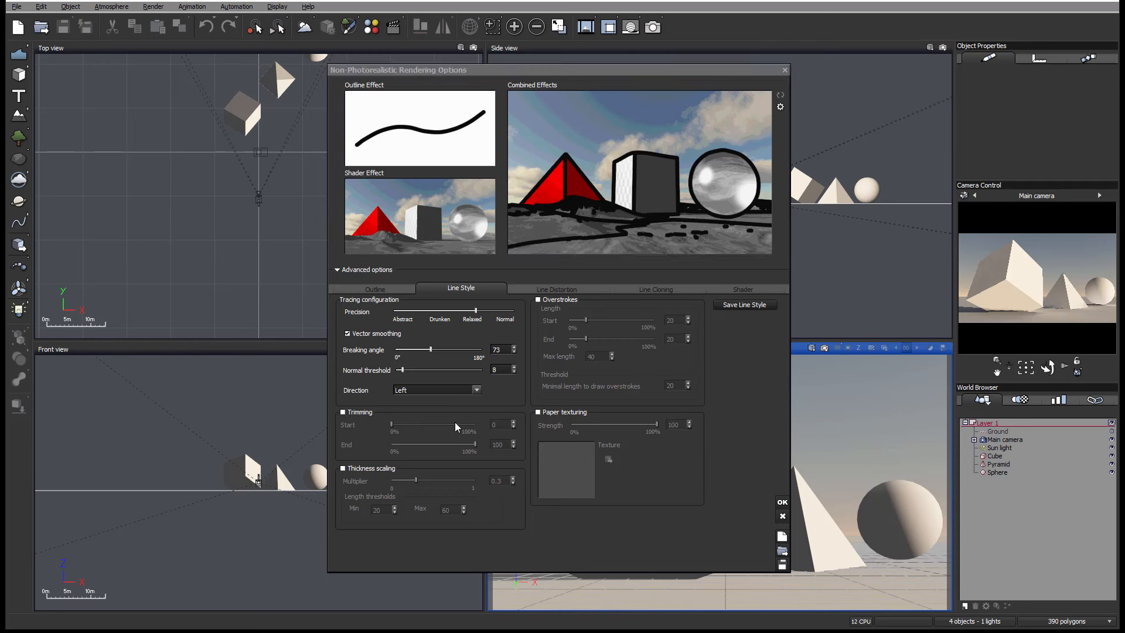
left_click(355, 411)
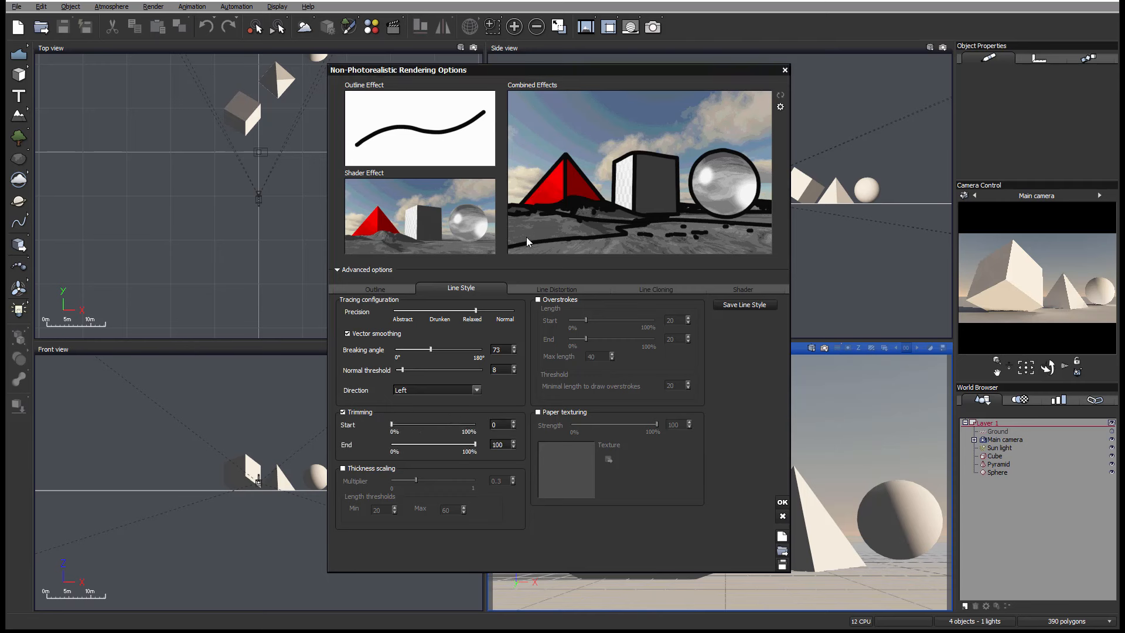
left_click_drag(392, 423, 418, 423)
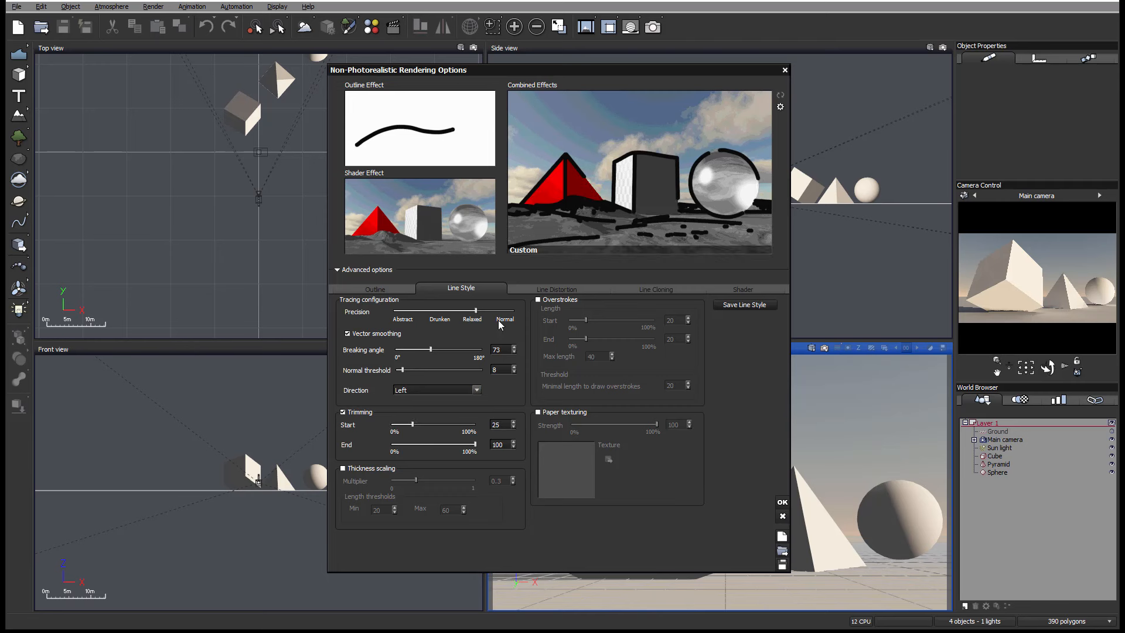
left_click_drag(474, 445, 464, 445)
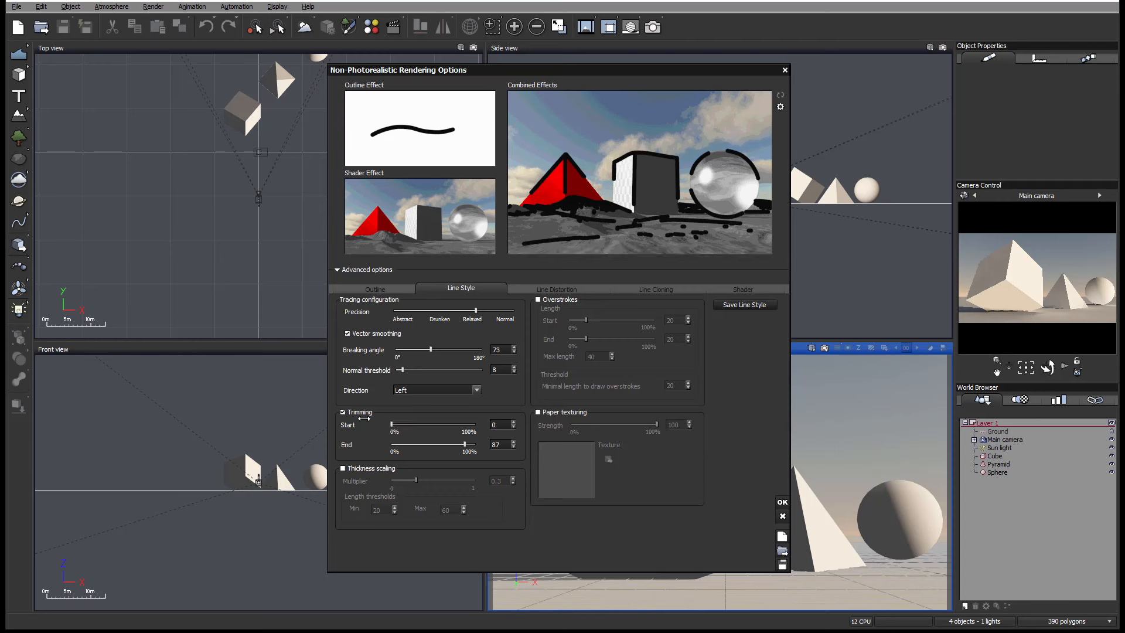
left_click(346, 412)
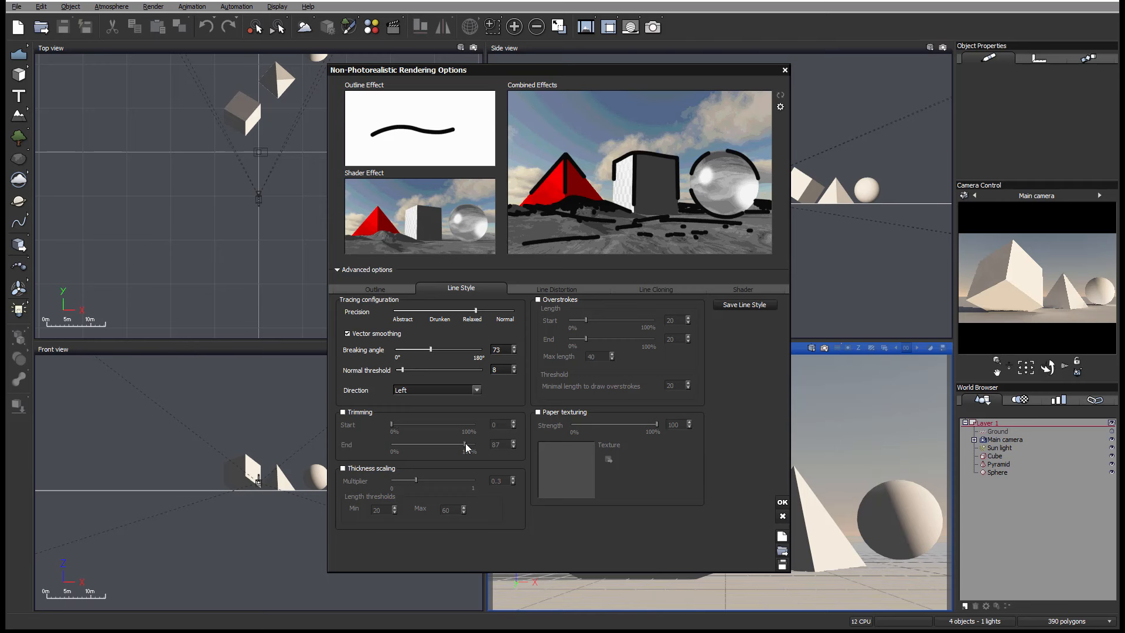
Enable thickness scaling with a multiplier of 0.89 and length thresholds of 0.9 minimum and 180 maximum
left_click(370, 468)
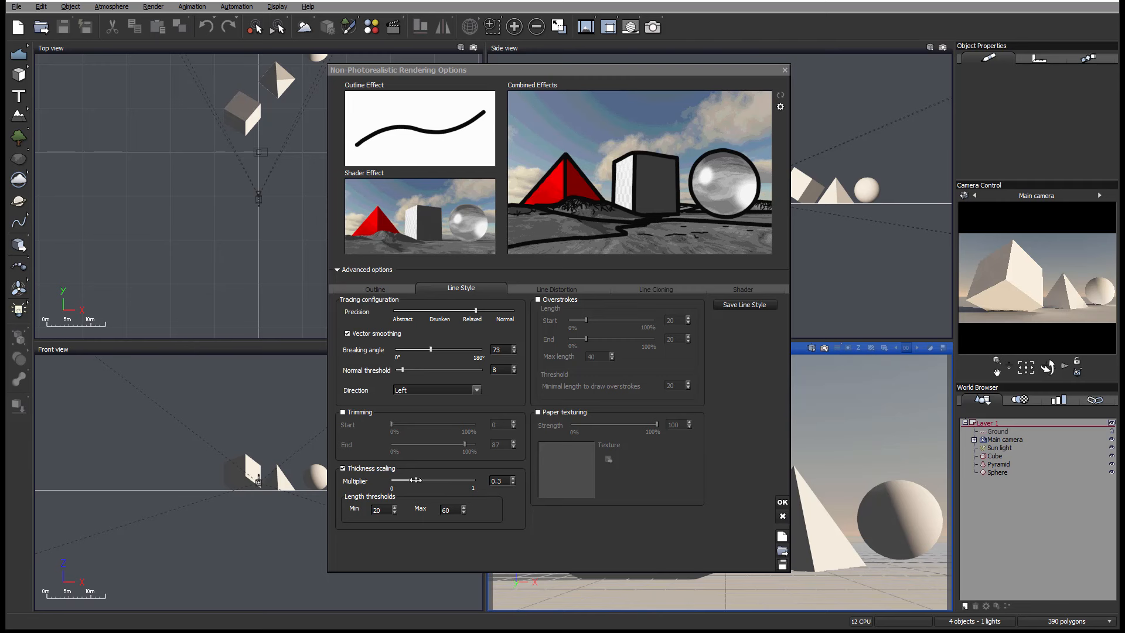
left_click_drag(416, 480, 466, 480)
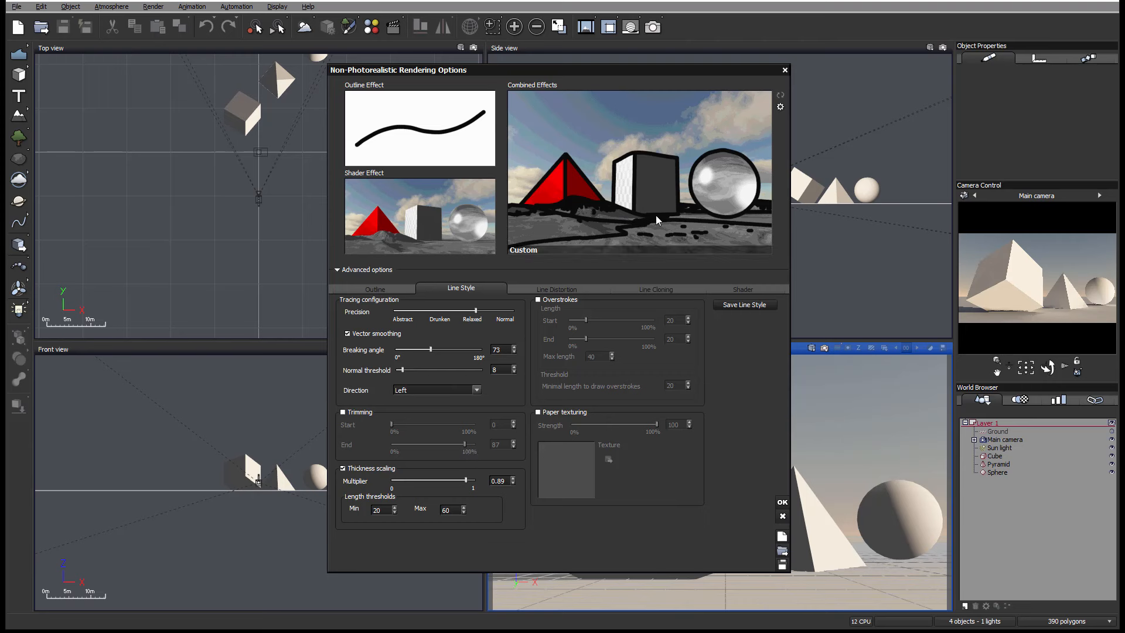
left_click(374, 510)
key("Tab")
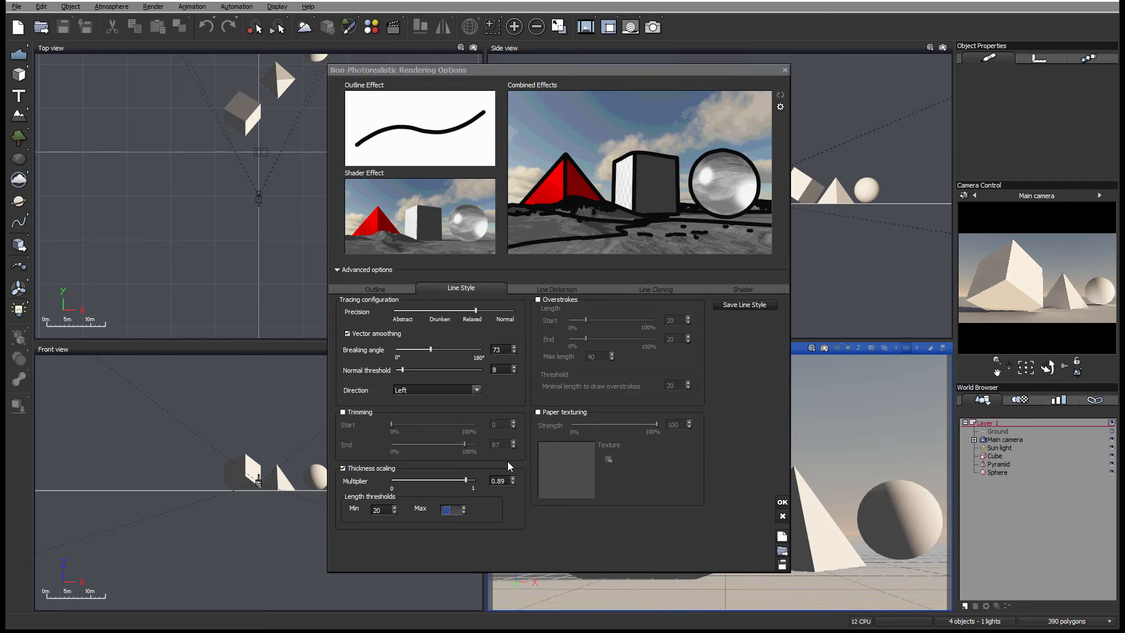
type("180")
left_click(514, 545)
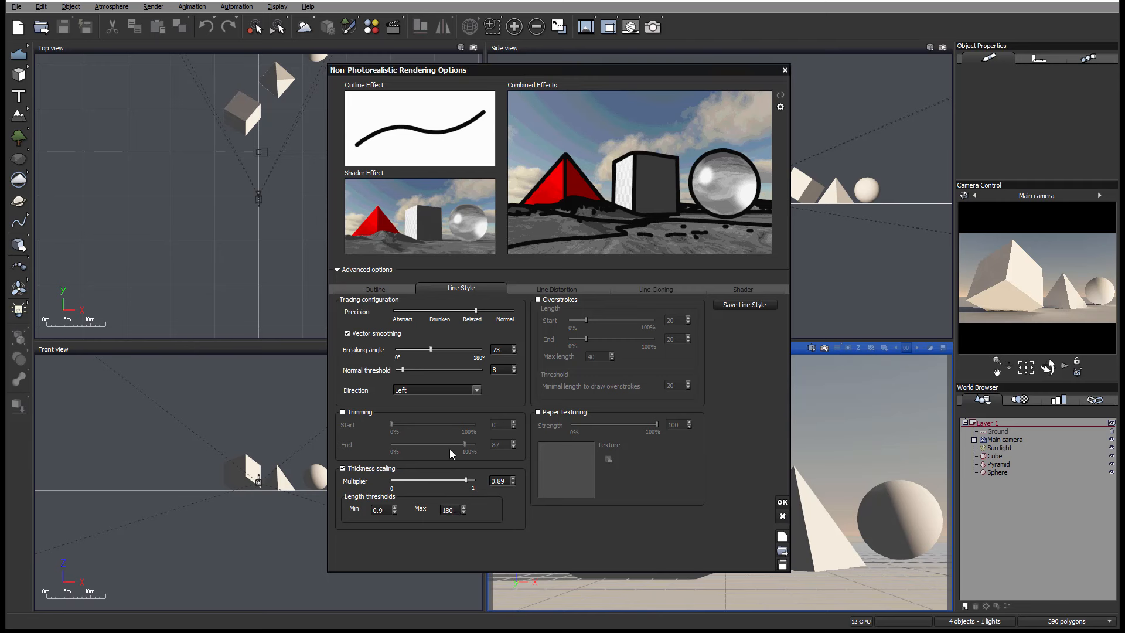
Try thickness scaling with length thresholds of 0.1 and 21 and a multiplier of 0.38, and disable it
double_click(378, 510)
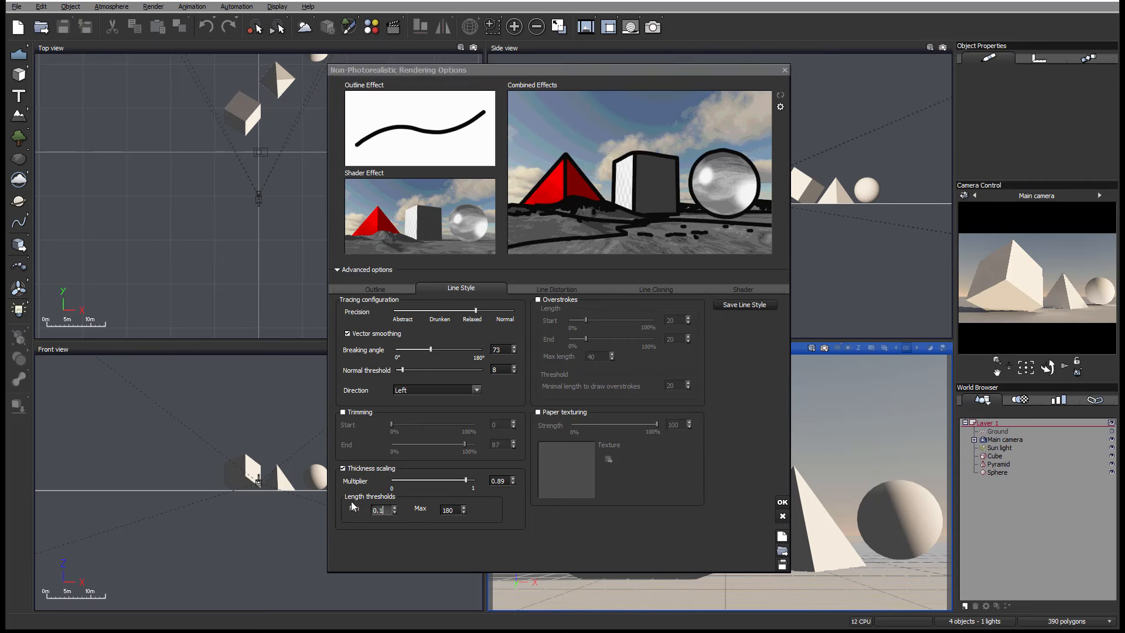
double_click(455, 509)
type("21")
key("Return")
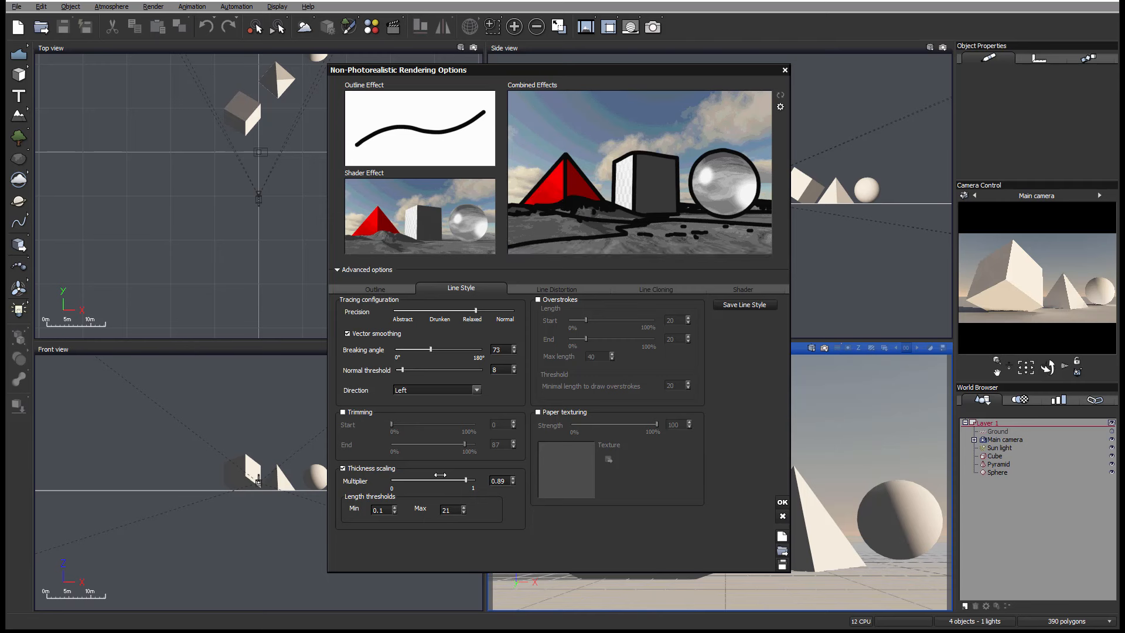
left_click_drag(440, 476, 398, 475)
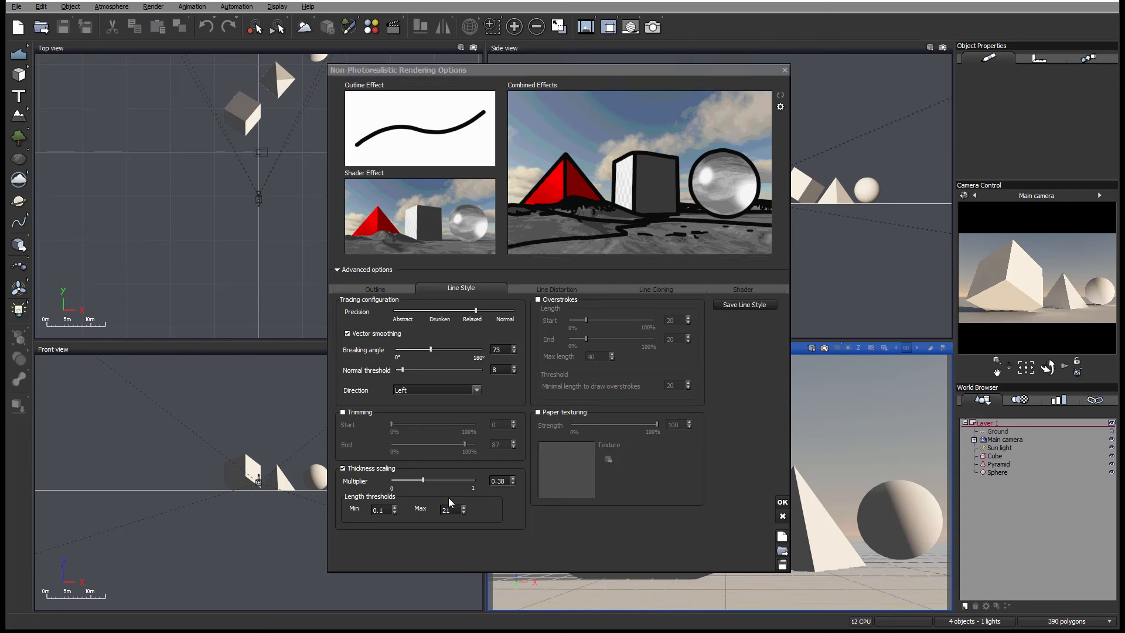
left_click(343, 468)
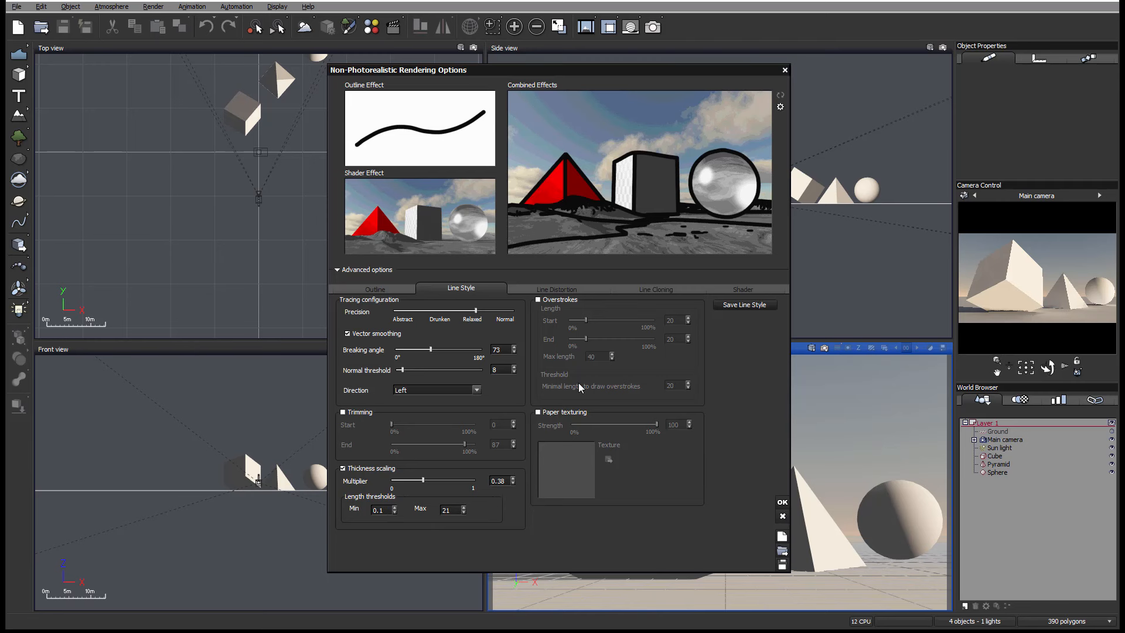
Enable overstrokes with a start length of 38 and an end length of 71
left_click(544, 301)
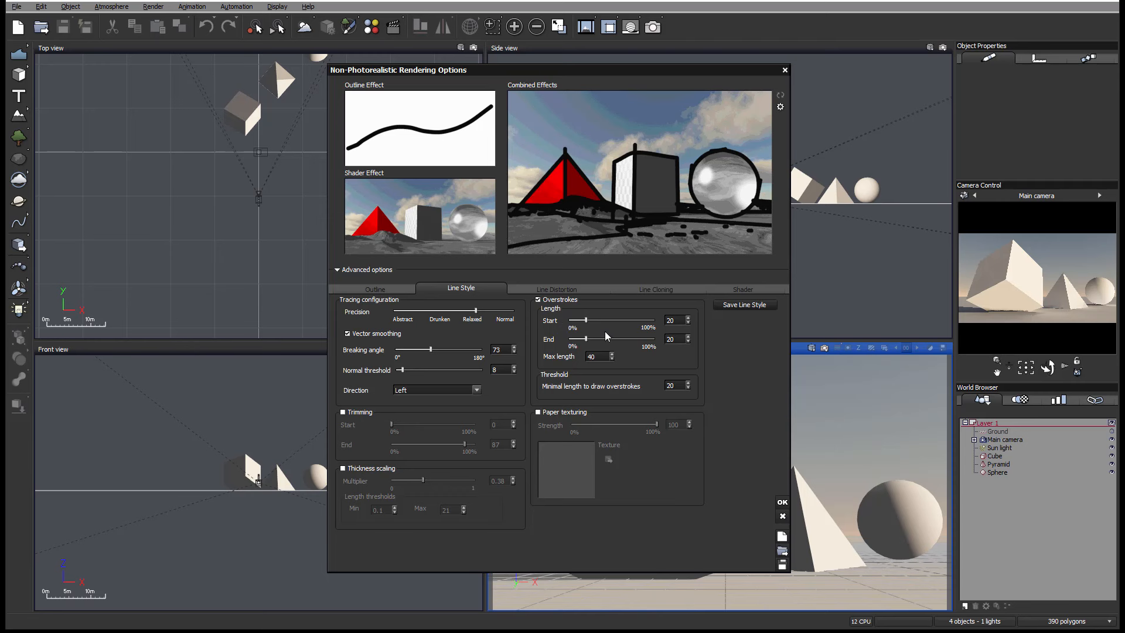
left_click_drag(588, 339, 630, 338)
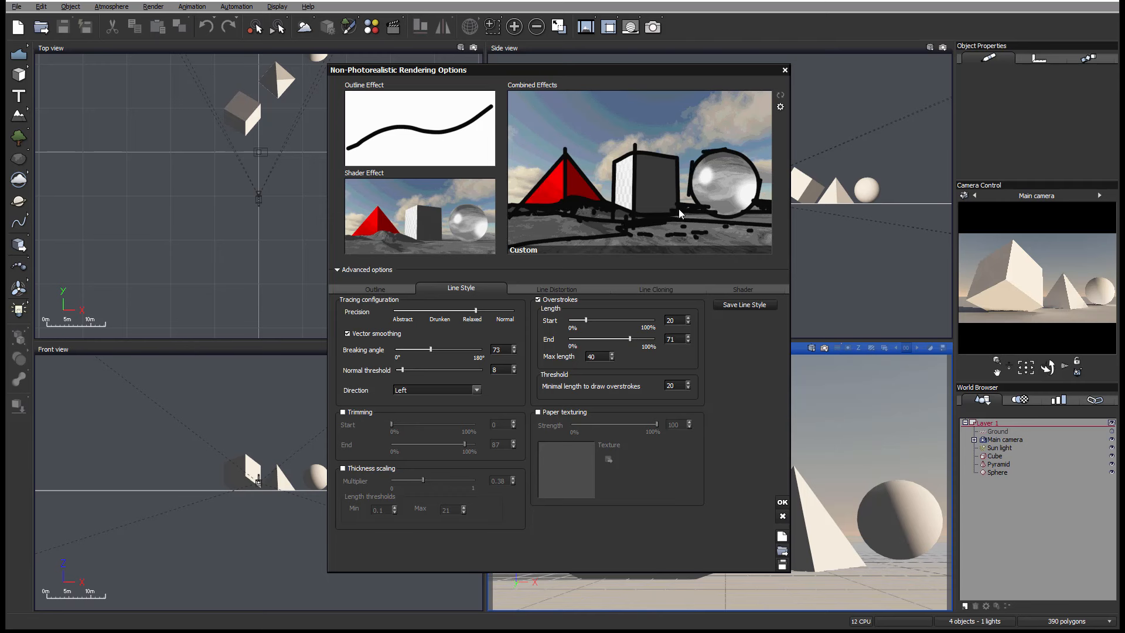
mouse_move(585, 320)
left_mouse_down()
mouse_move(616, 320)
mouse_move(602, 320)
left_mouse_up()
Set the overstrokes' maximum length to 1, trying 180 first
double_click(596, 356)
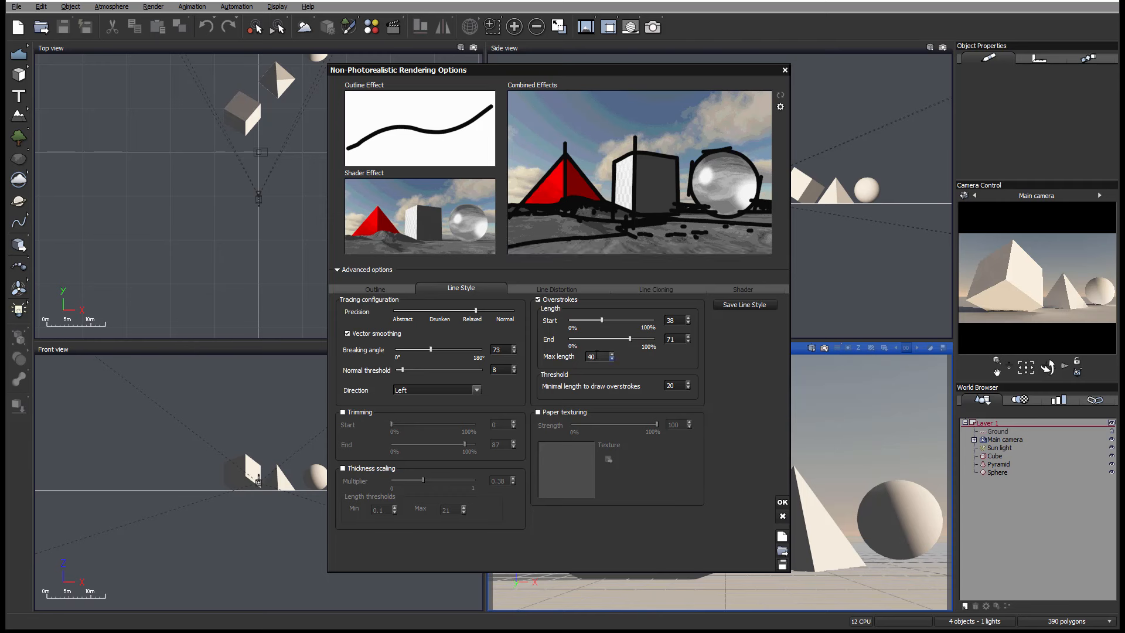
type("180")
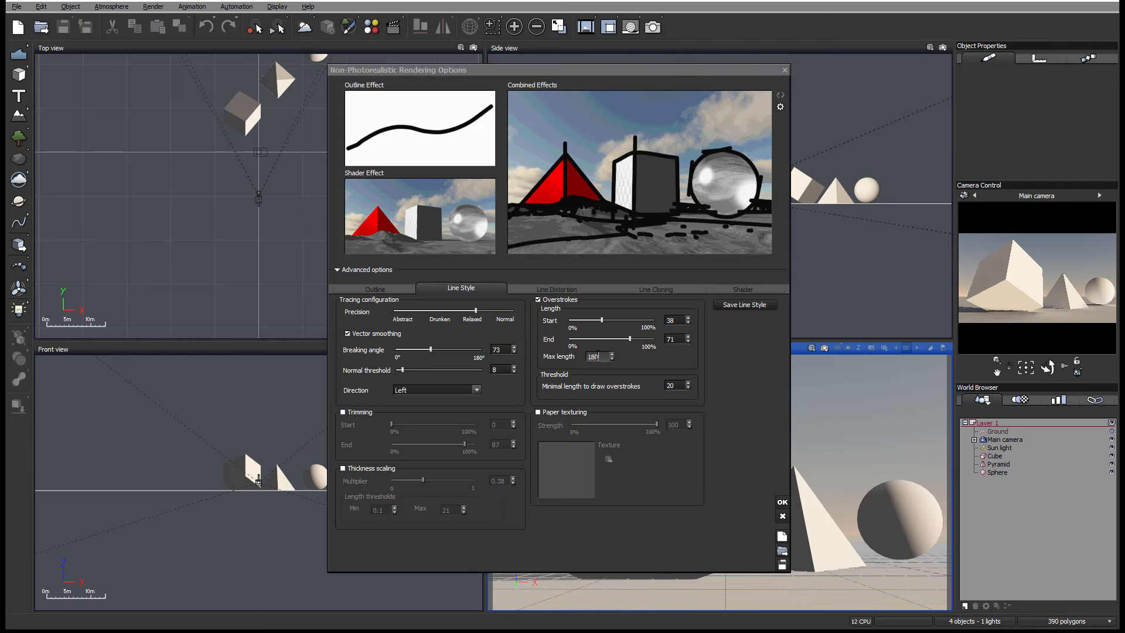
left_click(730, 356)
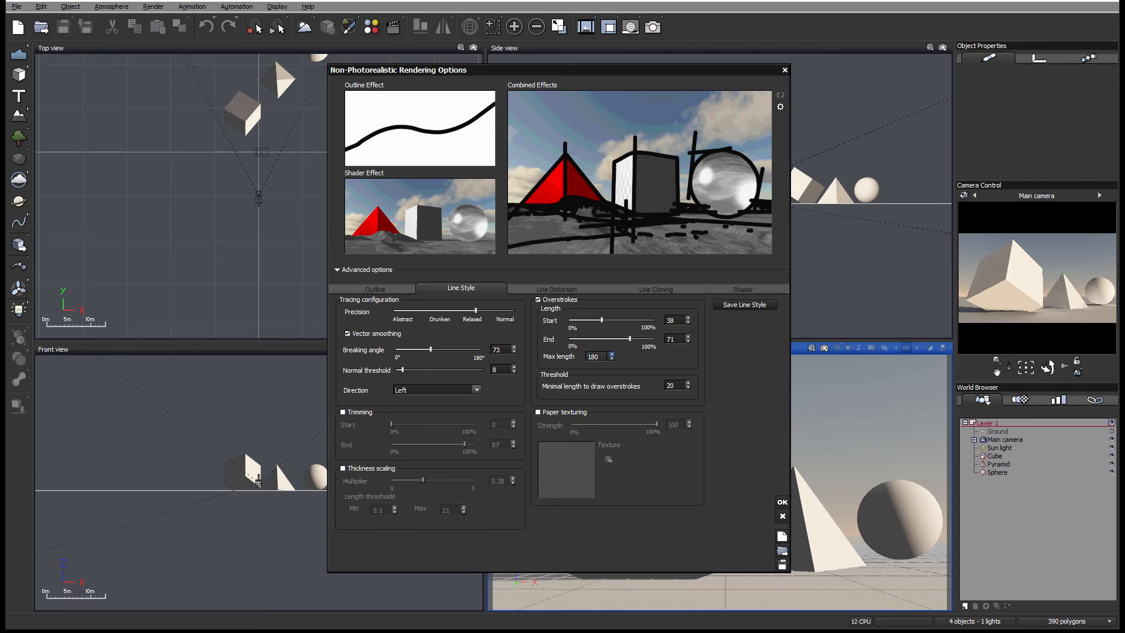
left_click_drag(606, 356, 542, 356)
type("1")
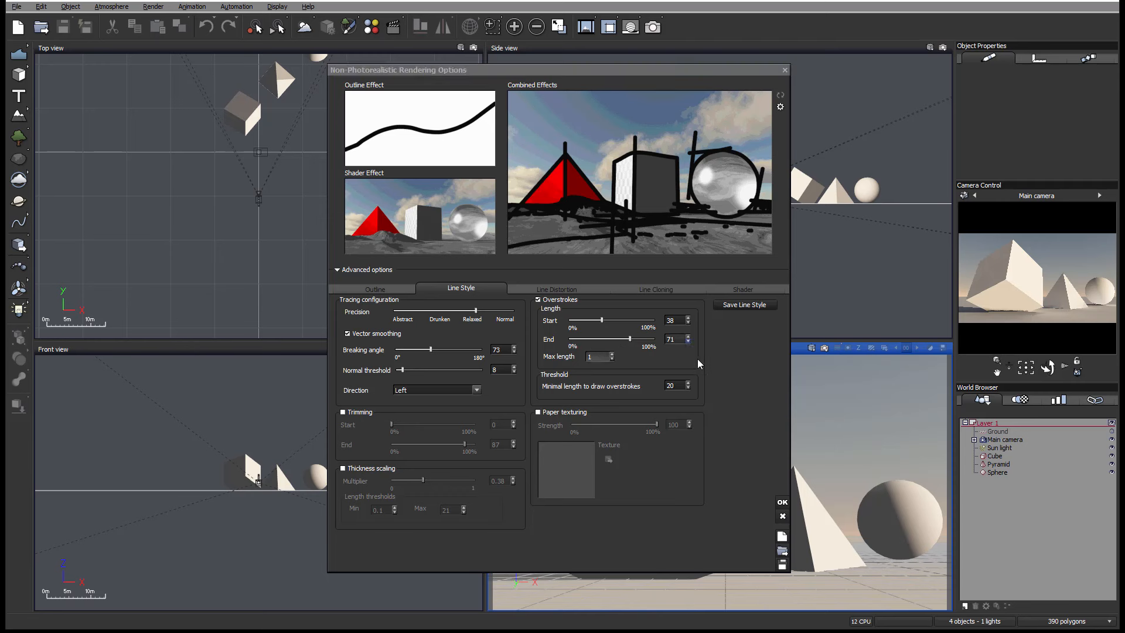
key("Return")
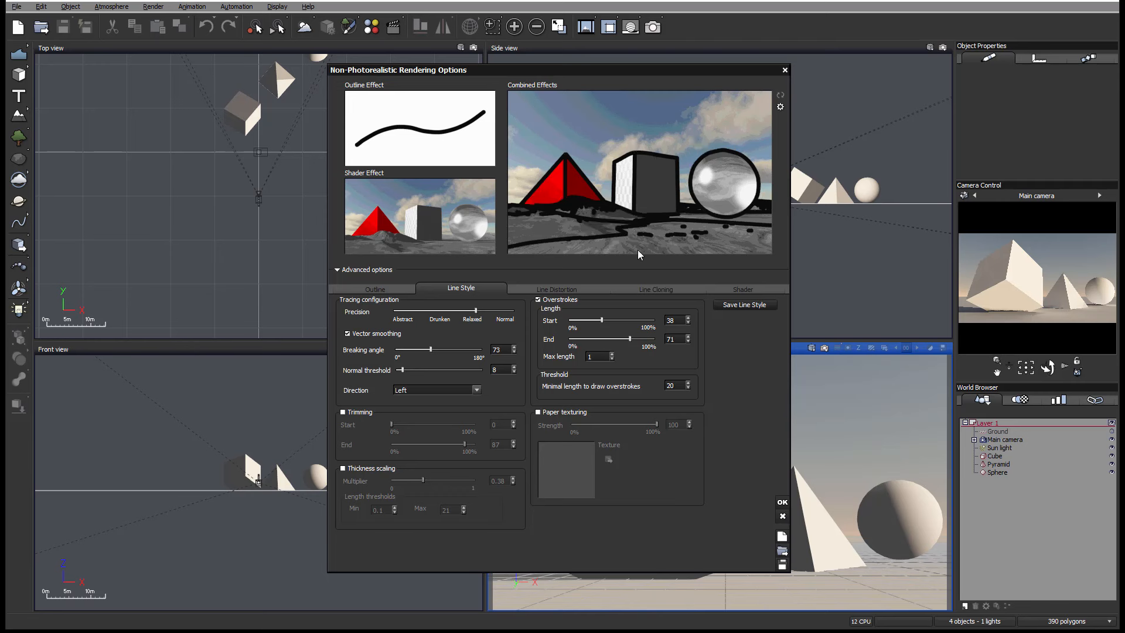
Set the overstrokes' start length to 3 and end length to 82, with a minimal length to draw overstrokes of 1
left_click_drag(630, 338, 570, 320)
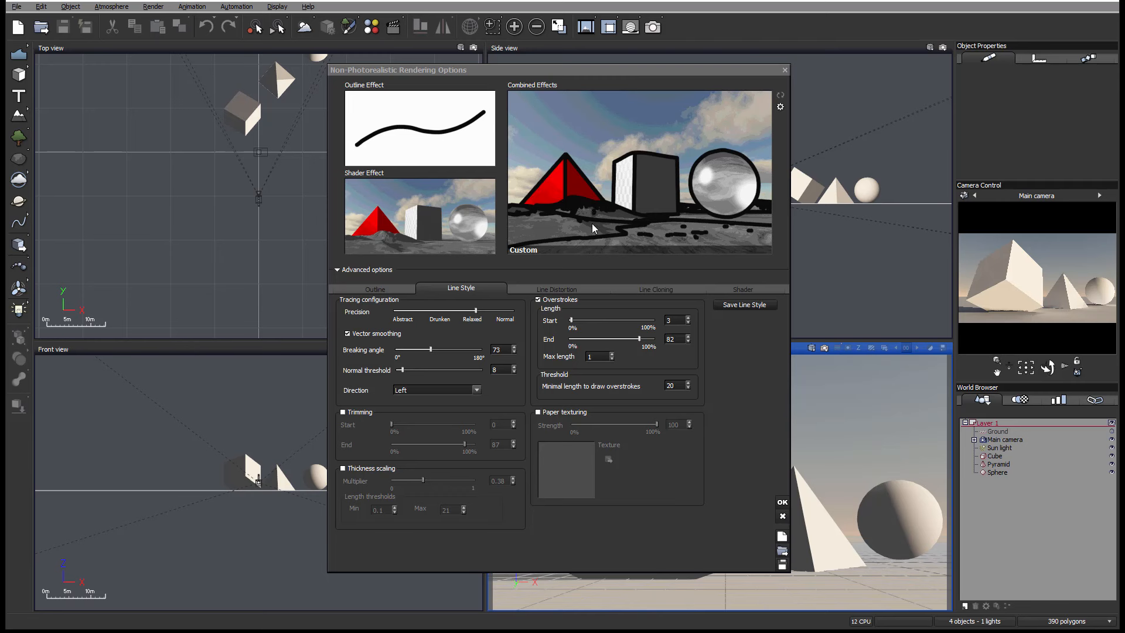
double_click(671, 385)
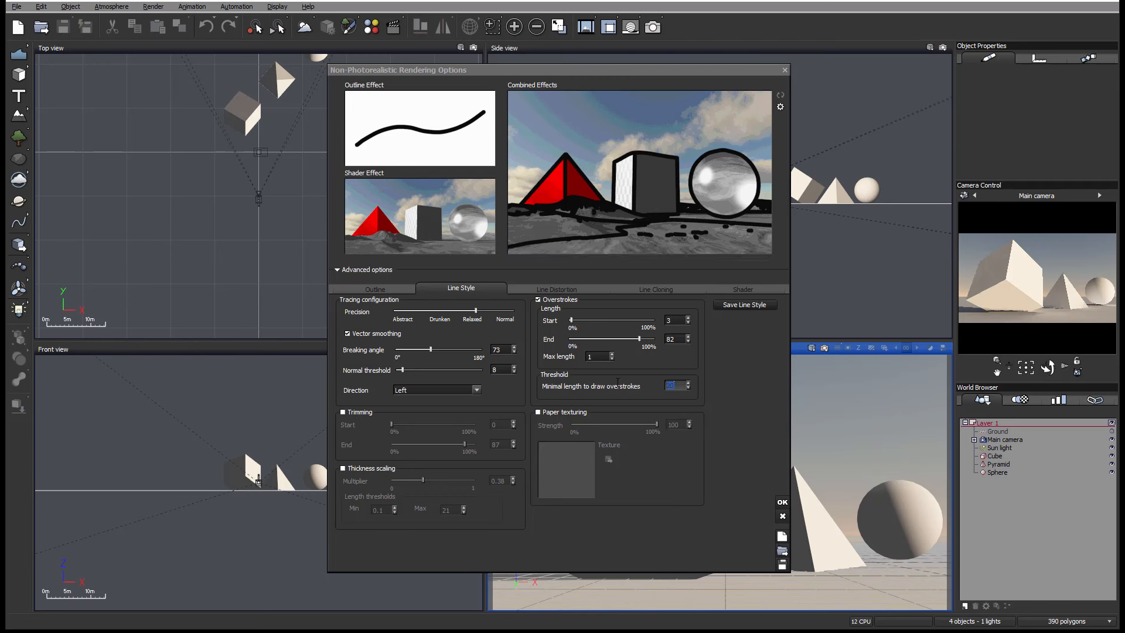
type("1")
left_click(728, 348)
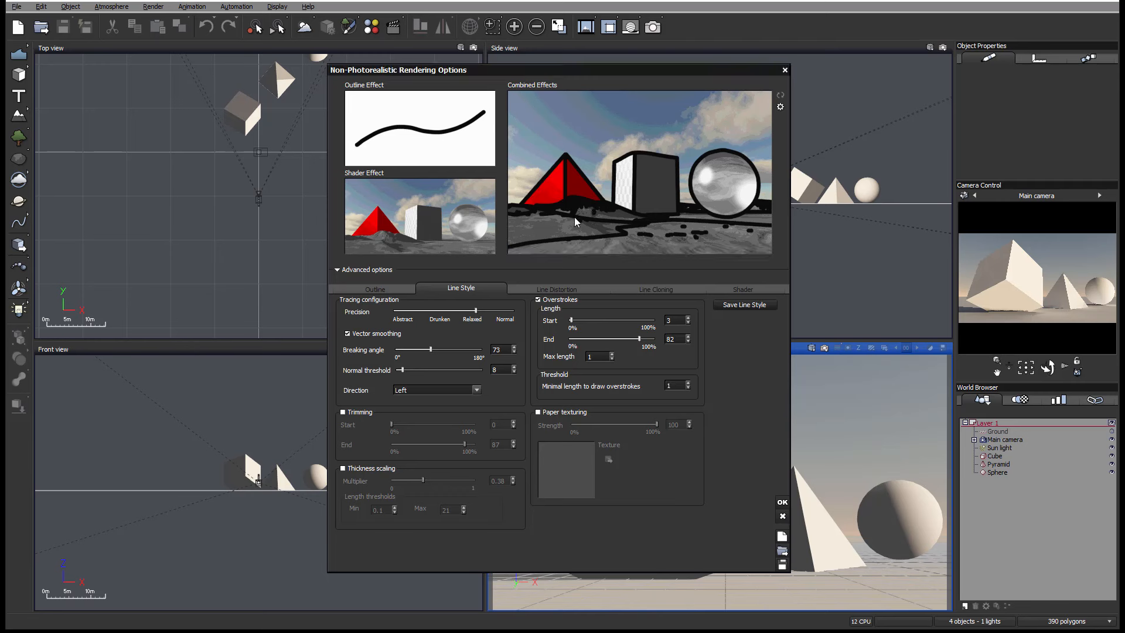
Set the overstrokes' maximum length to 40, with a start length of 28 and an end length of 74
double_click(591, 356)
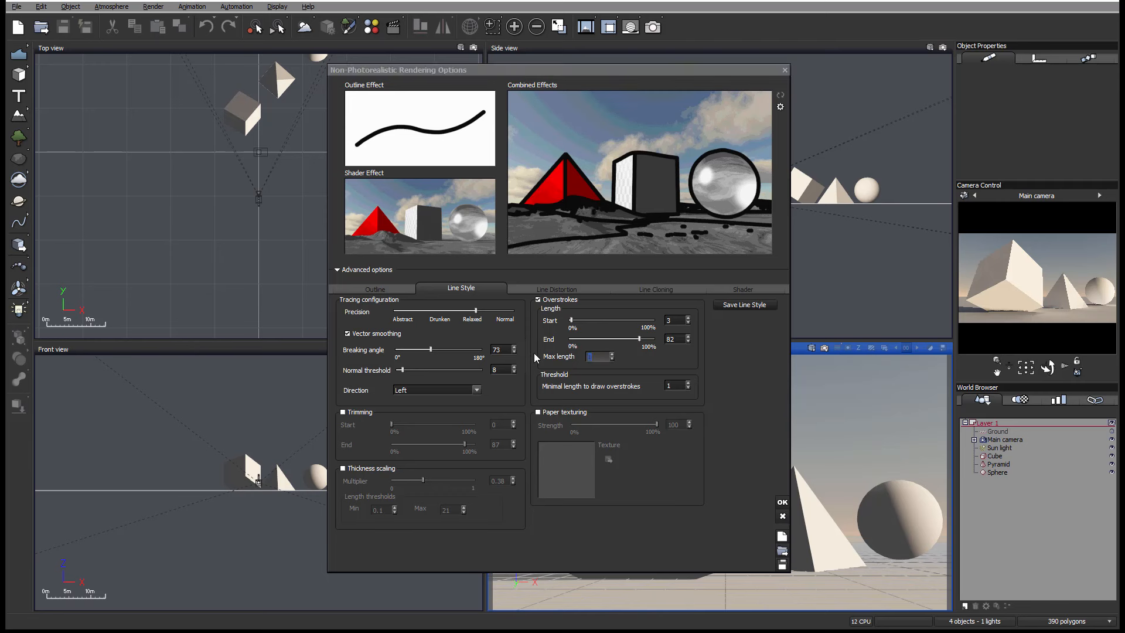
type("40")
left_click(739, 364)
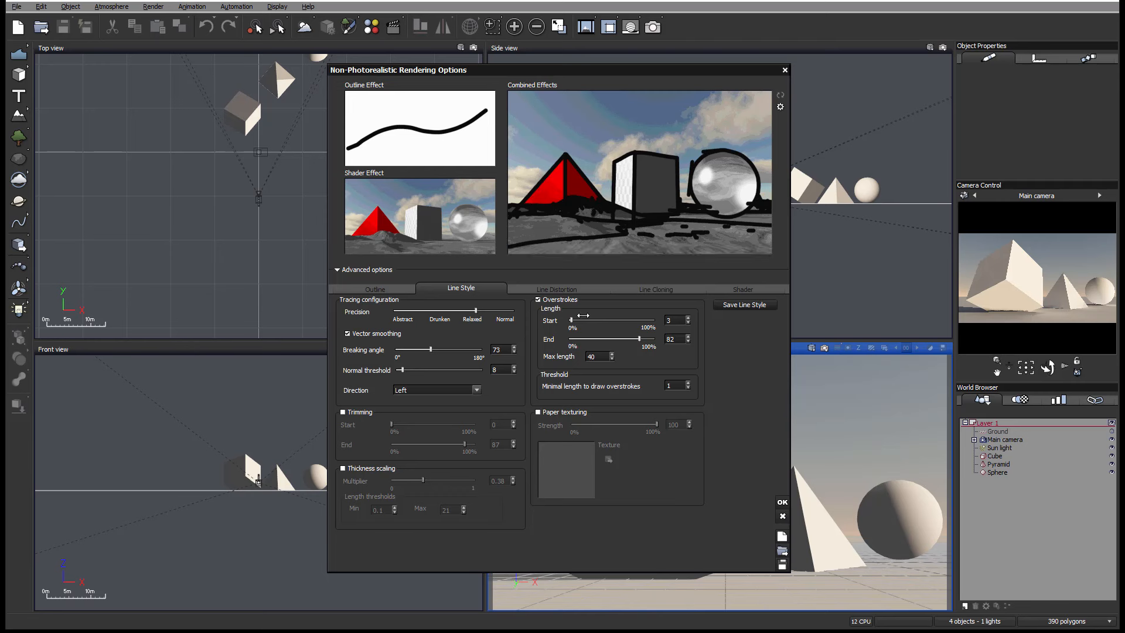
left_click_drag(586, 320, 632, 339)
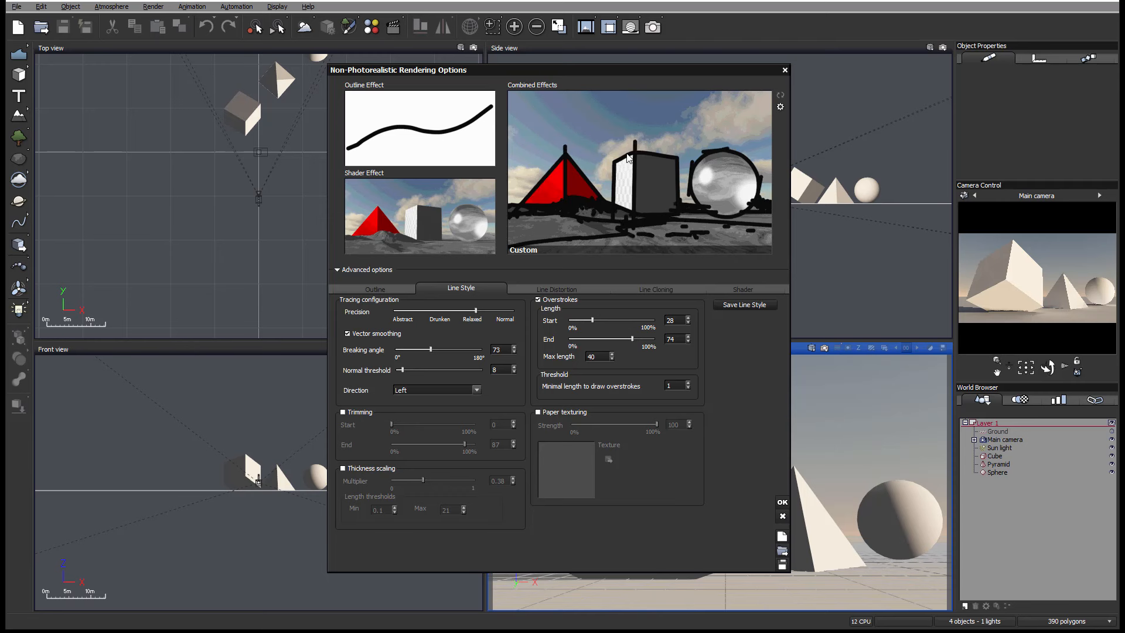
Try paper texturing on the line style without a texture loaded, and disable it
left_click(569, 412)
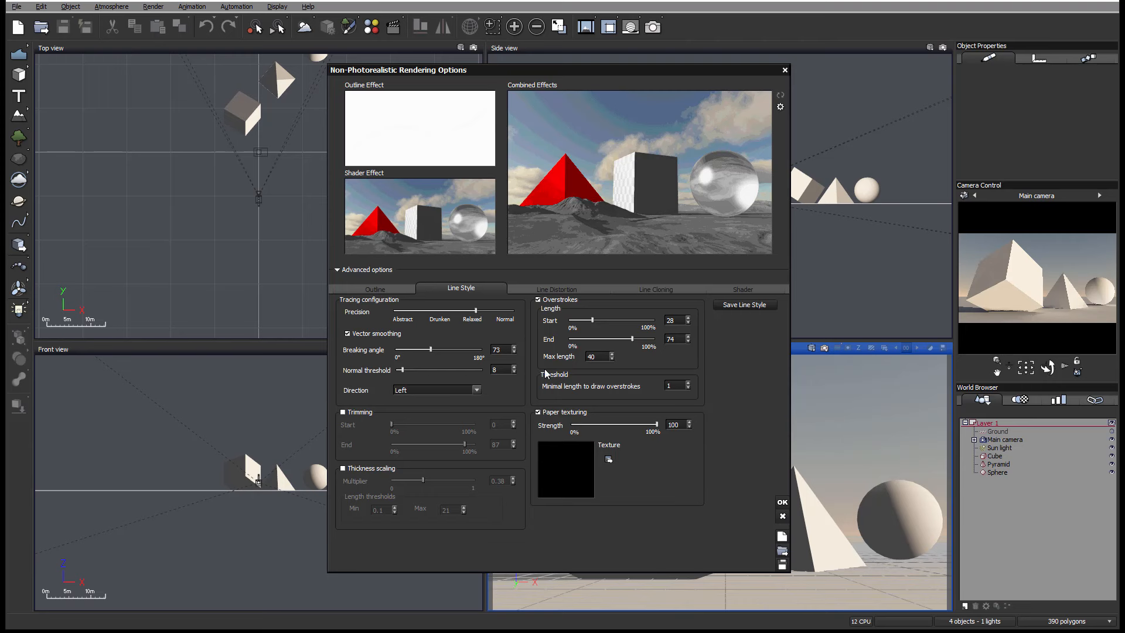
left_click(558, 412)
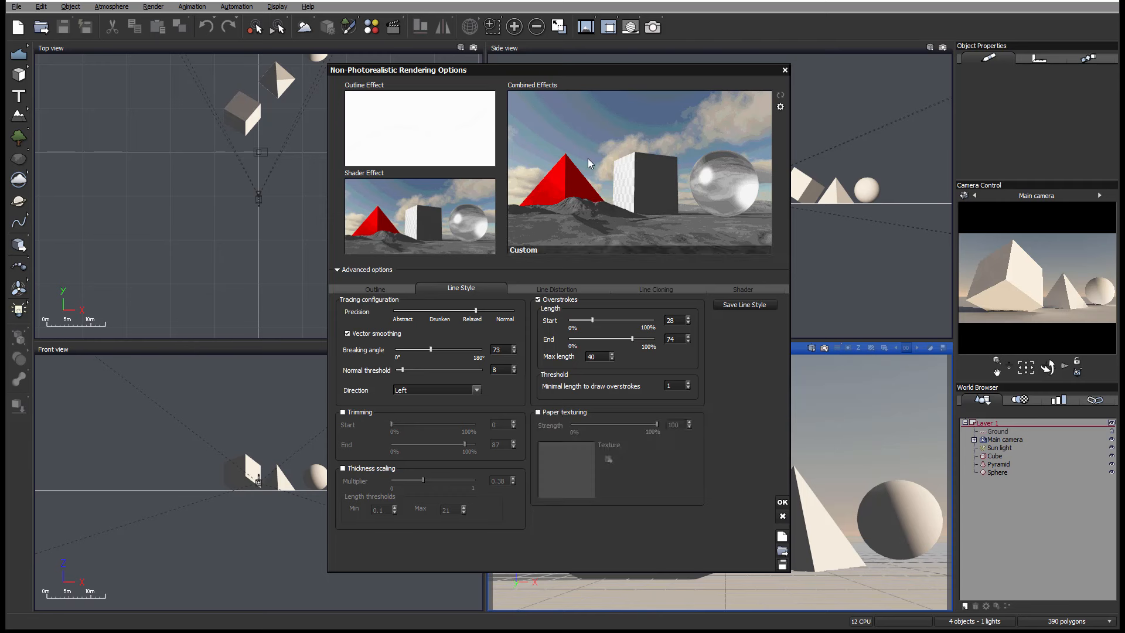